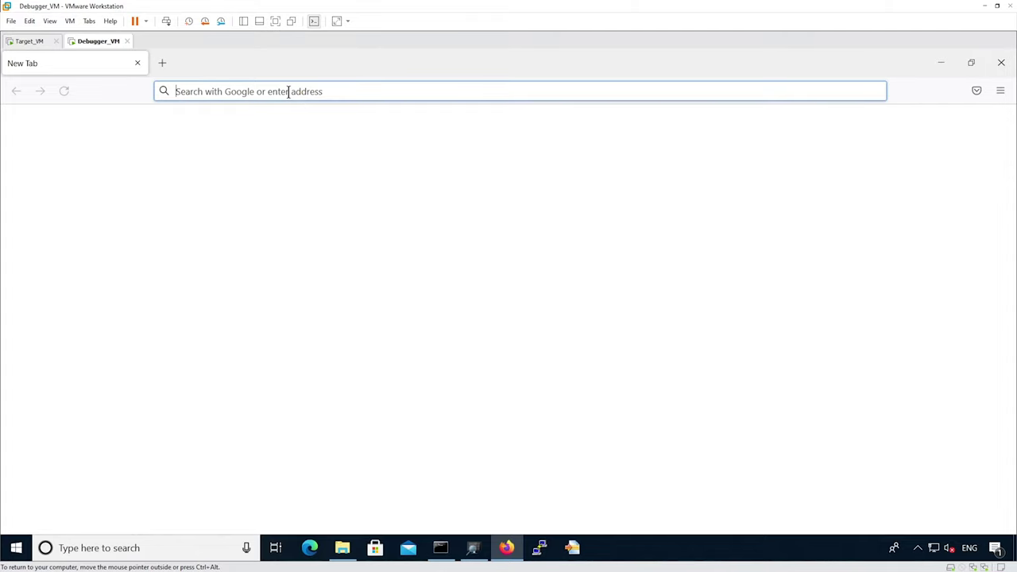
Open the Vergilius Project website (vergiliusproject.com) and go to its x64 kernels
{"action": "left_click", "coordinate": [287, 90]}
{"action": "left_click", "coordinate": [239, 191]}
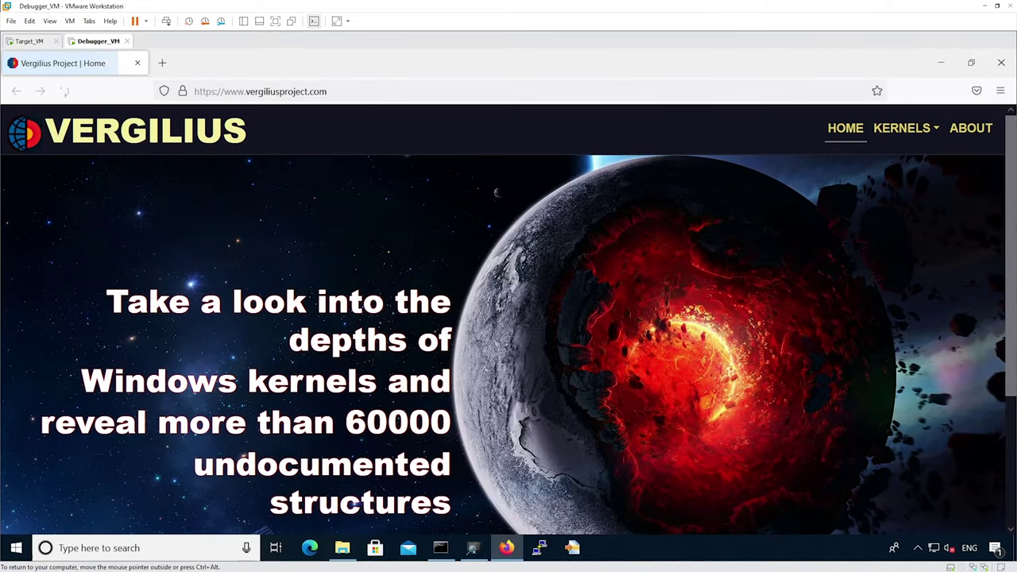
{"action": "scroll", "coordinate": [551, 302], "scroll_direction": "down", "scroll_amount": 3}
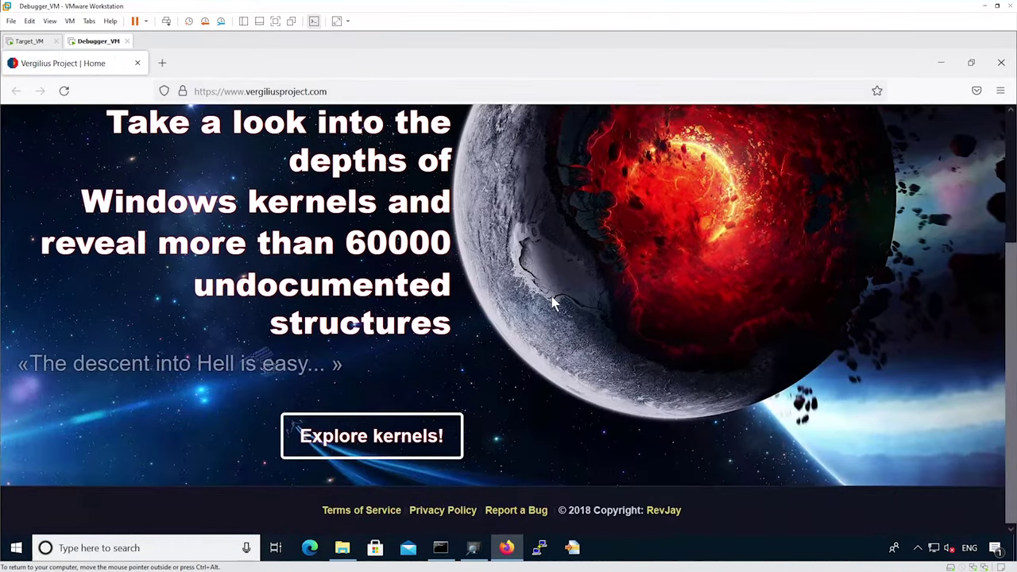
{"action": "left_click", "coordinate": [373, 435]}
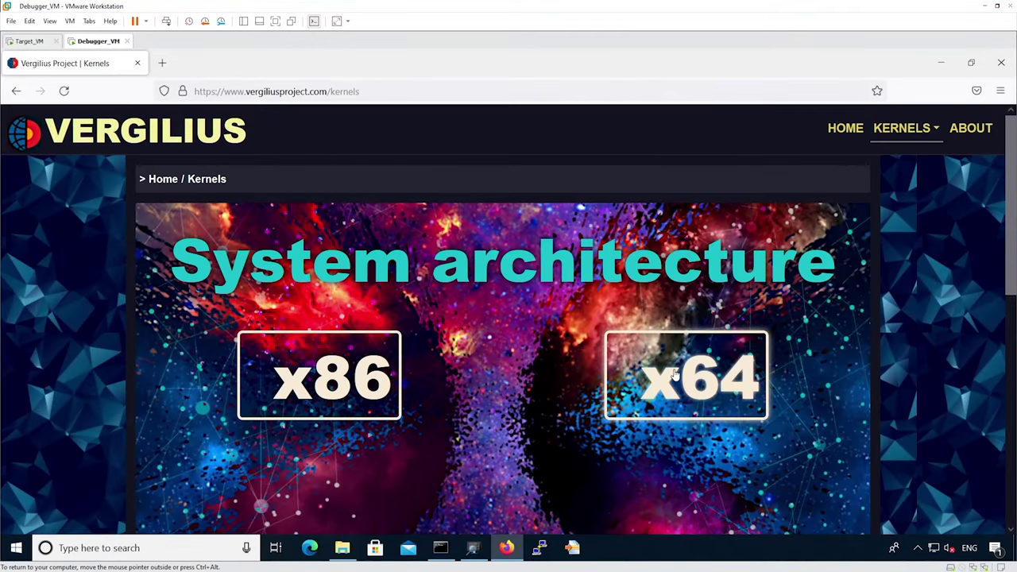
{"action": "left_click", "coordinate": [699, 378]}
Open the type list for the Windows 10 | 2016 1809 Redstone 5 (October Update) kernel
{"action": "scroll", "coordinate": [646, 356], "scroll_direction": "down", "scroll_amount": 5}
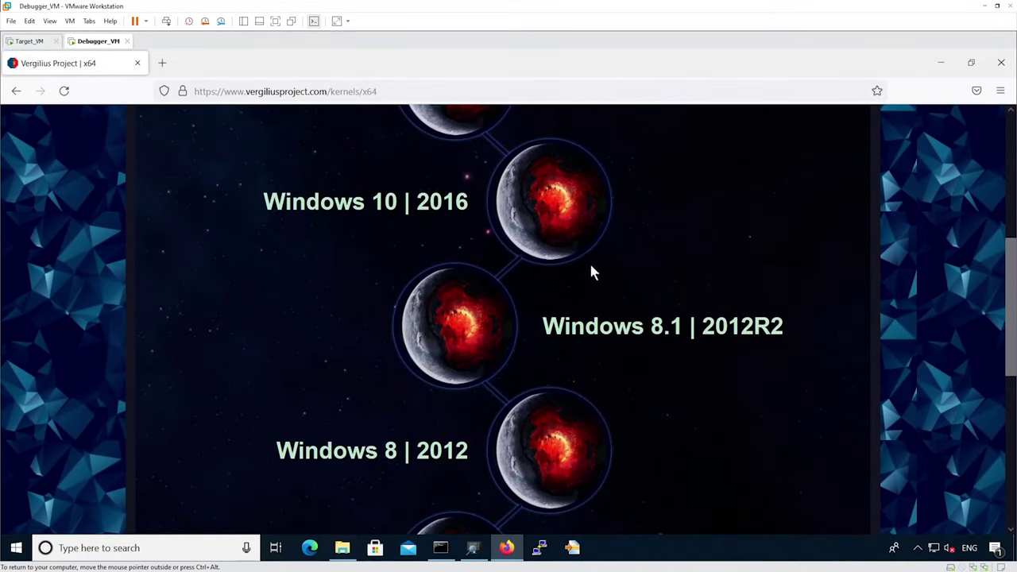
{"action": "left_click", "coordinate": [560, 212]}
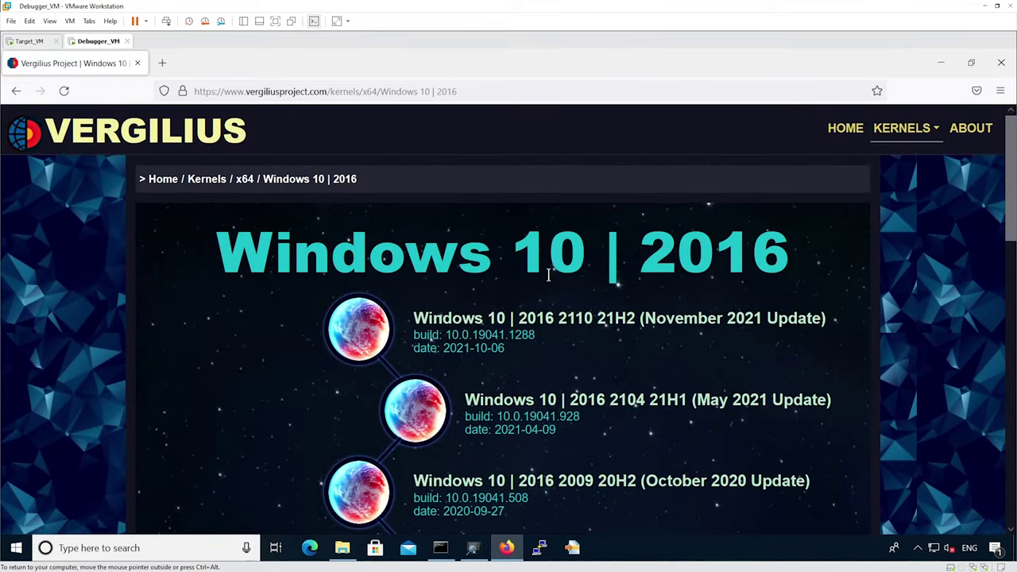
{"action": "scroll", "coordinate": [550, 278], "scroll_direction": "down", "scroll_amount": 3}
{"action": "scroll", "coordinate": [556, 300], "scroll_direction": "down", "scroll_amount": 2}
{"action": "scroll", "coordinate": [585, 317], "scroll_direction": "down", "scroll_amount": 2}
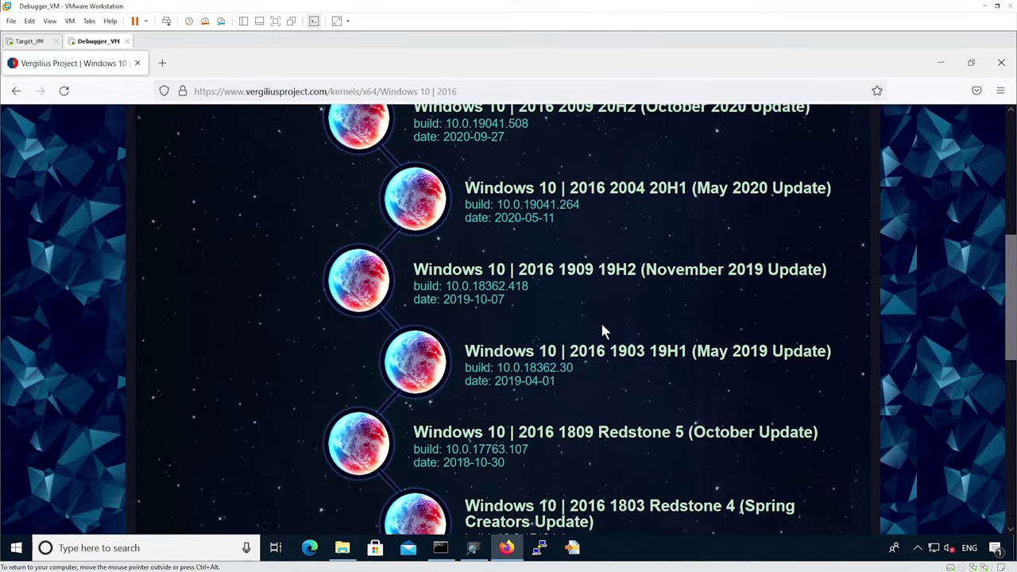
{"action": "scroll", "coordinate": [601, 325], "scroll_direction": "down", "scroll_amount": 2}
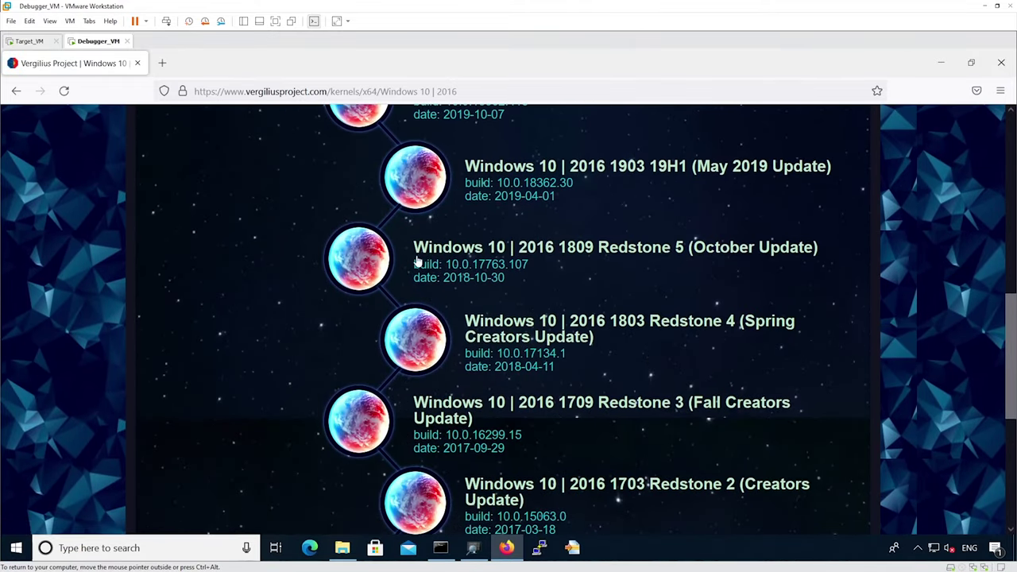
{"action": "left_click", "coordinate": [362, 260]}
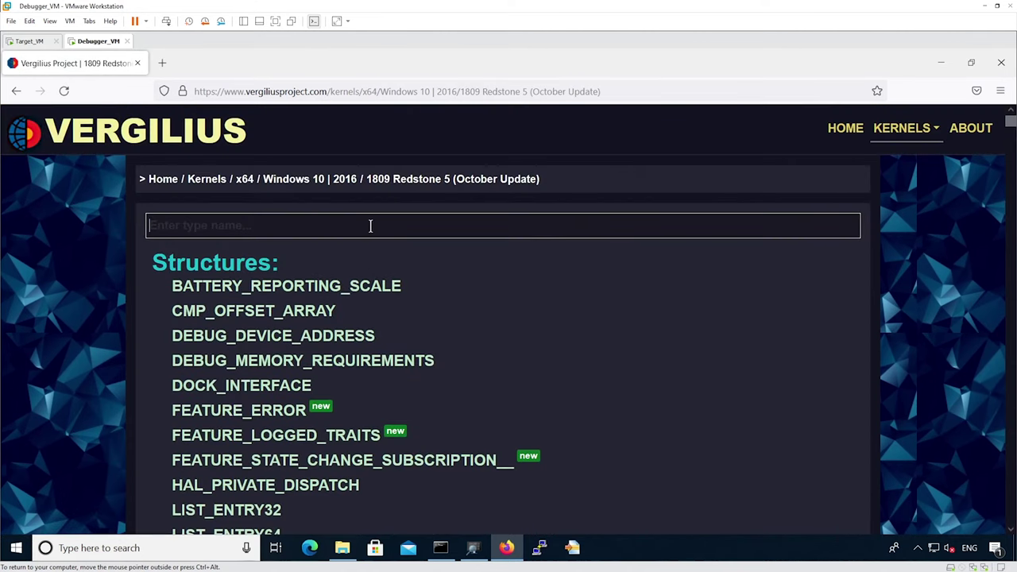
Filter the kernel types by EPROC and open the _EPROCESS structure
{"action": "left_click", "coordinate": [370, 225]}
{"action": "type", "text": "EPROCSS"}
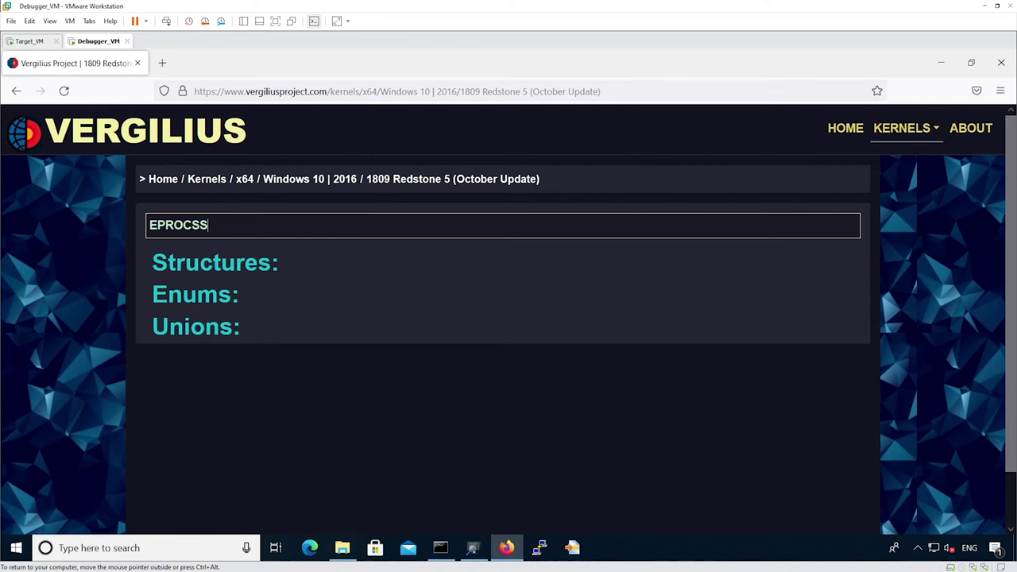
{"action": "key", "text": "BackSpace"}
{"action": "key", "text": "BackSpace"}
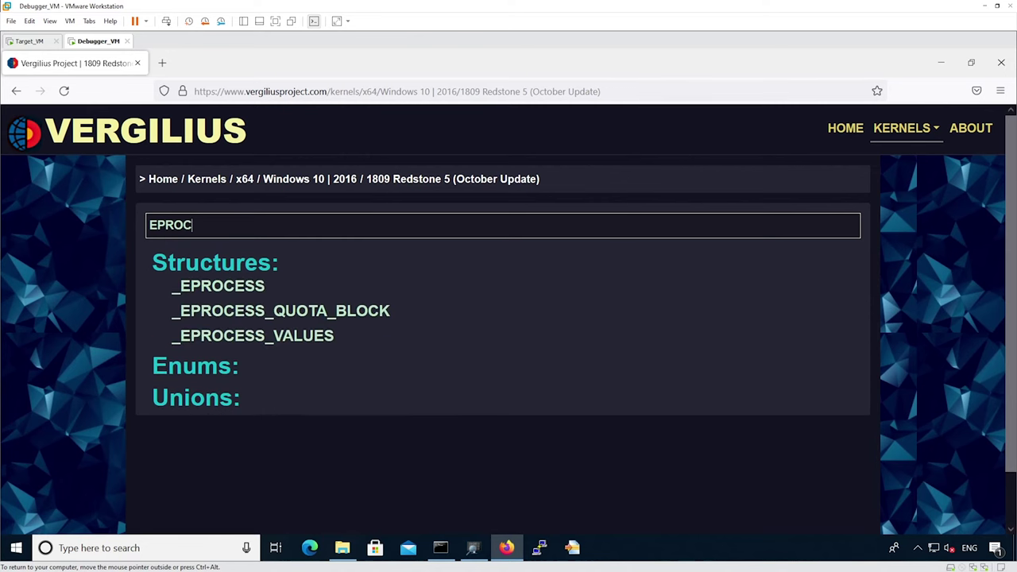
{"action": "left_click", "coordinate": [216, 289]}
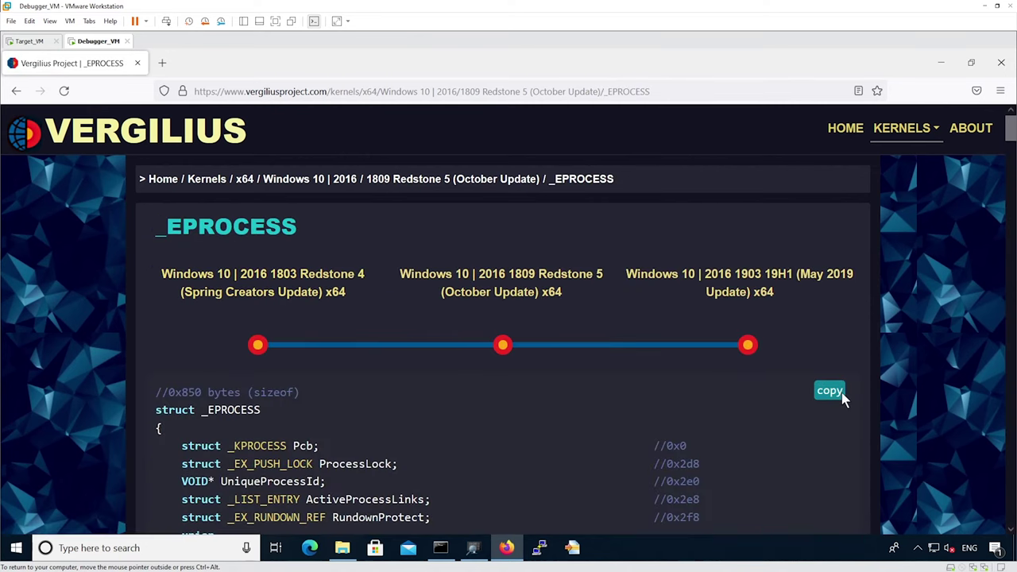
Copy the complete _EPROCESS definition for Windows 10 1809
{"action": "left_click", "coordinate": [831, 393]}
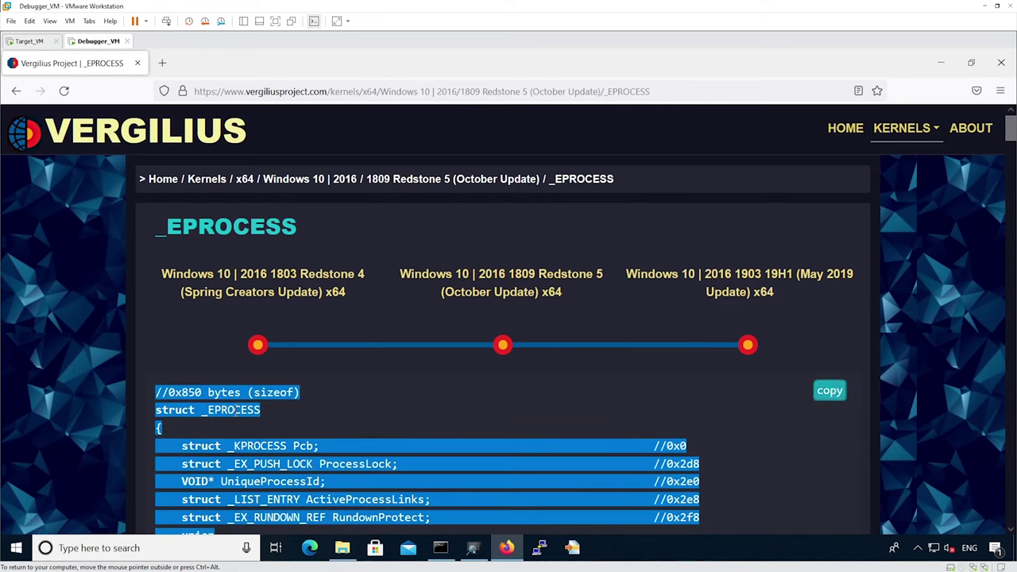
{"action": "right_click", "coordinate": [235, 409]}
{"action": "left_click", "coordinate": [266, 269]}
Launch Notepad++ and close the open env.bat and new 1 files, discarding the unsaved changes in new 1
{"action": "left_click", "coordinate": [193, 551]}
{"action": "type", "text": "notepad"}
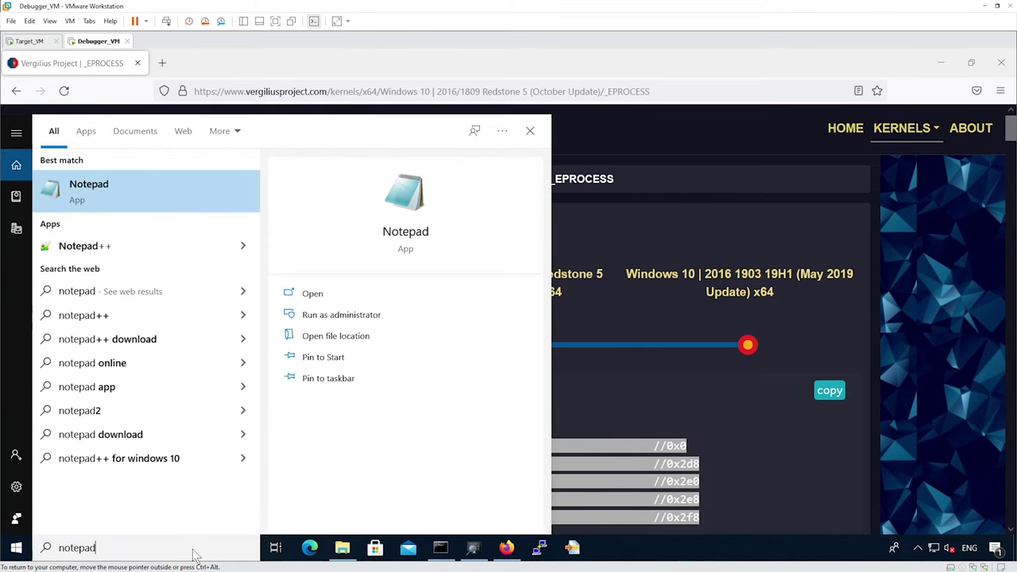
{"action": "key", "text": "Down"}
{"action": "key", "text": "Return"}
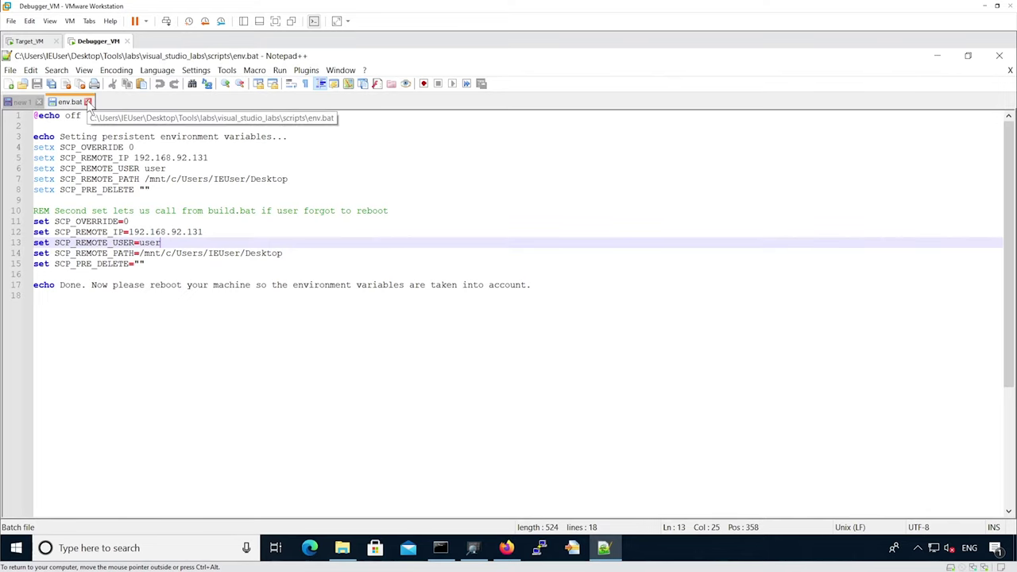
{"action": "left_click", "coordinate": [88, 102]}
{"action": "left_click", "coordinate": [39, 101]}
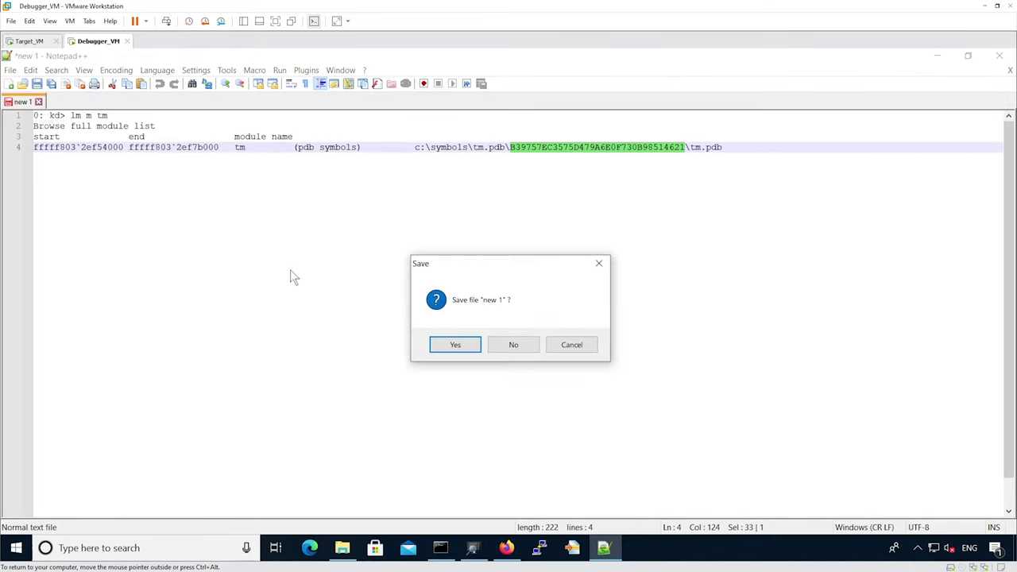
{"action": "left_click", "coordinate": [516, 346]}
Paste the copied structure into the empty document and save it in Downloads as eprocess_win10_1809.h
{"action": "key", "text": "ctrl+v"}
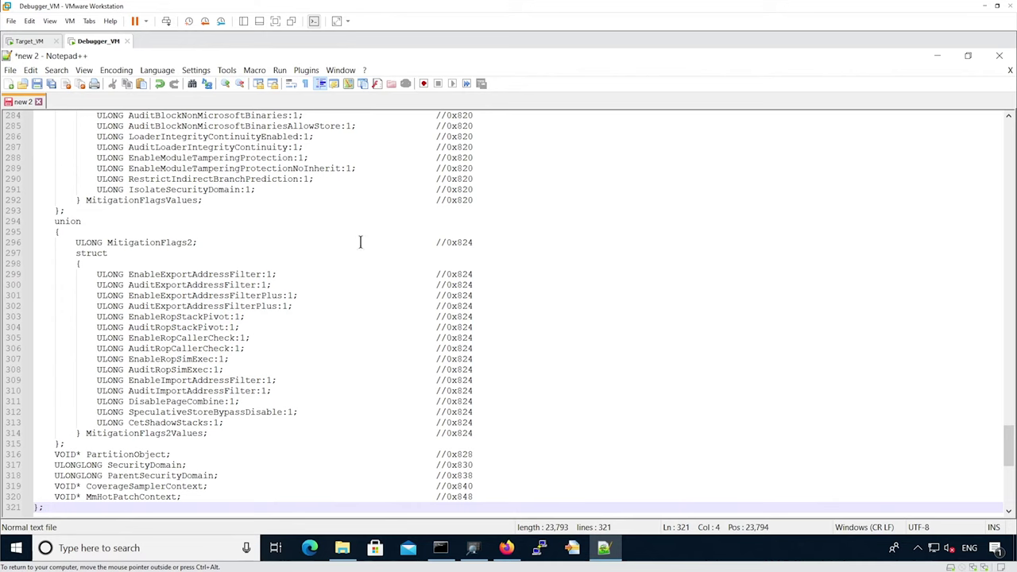
{"action": "key", "text": "ctrl+s"}
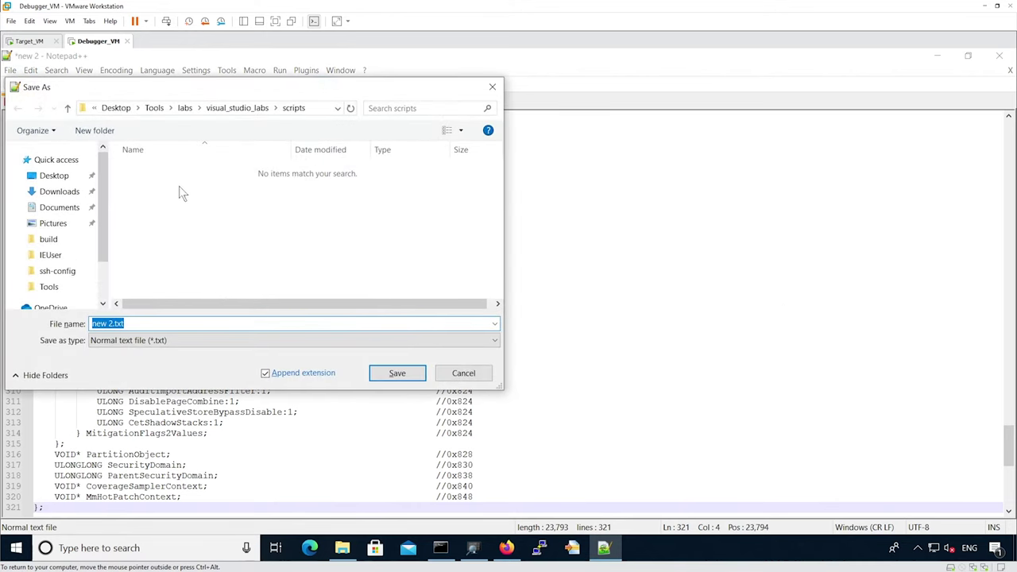
{"action": "left_click", "coordinate": [59, 192]}
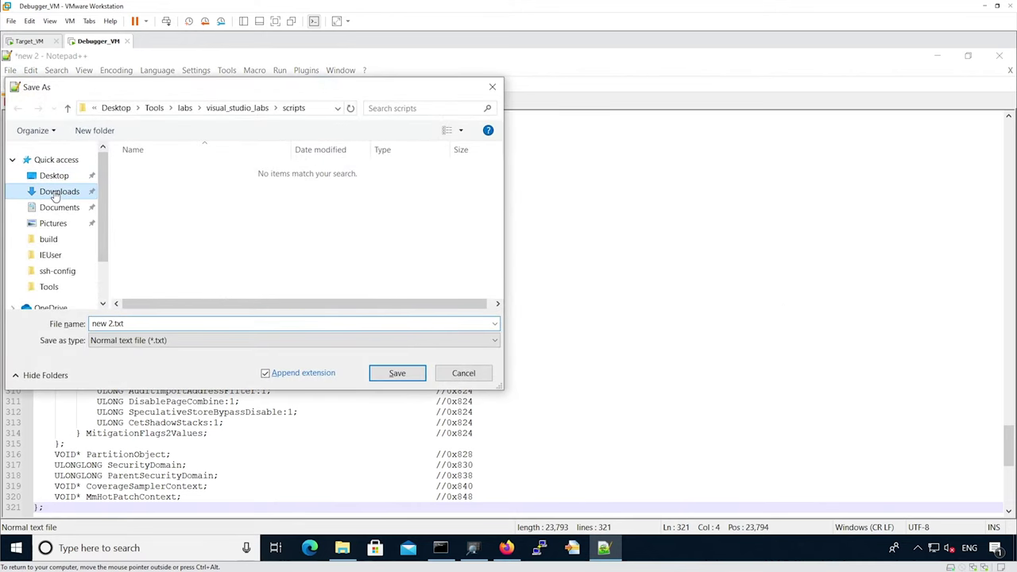
{"action": "left_click", "coordinate": [143, 322]}
{"action": "type", "text": "eprocess_win10_1809.h"}
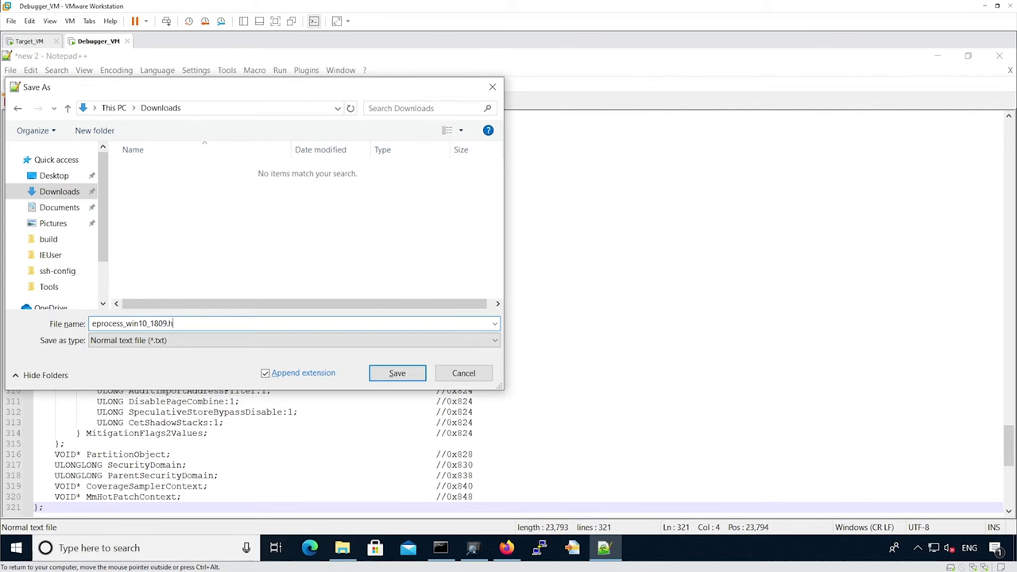
{"action": "key", "text": "Return"}
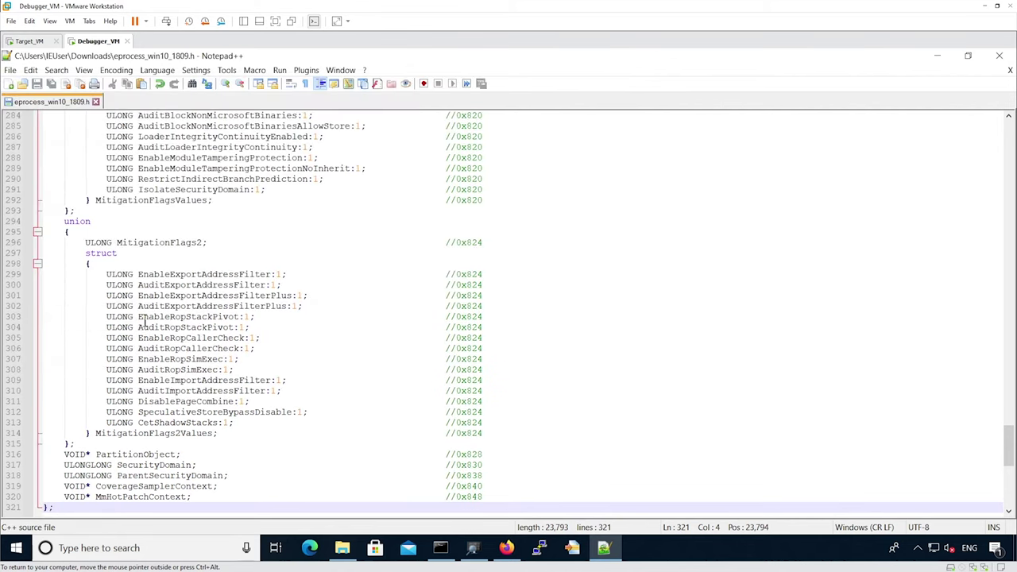
Return to the _EPROCESS page in Firefox and advance through the versions to Windows 11 21H2 (RTM) x64
{"action": "left_click", "coordinate": [605, 548]}
{"action": "left_click", "coordinate": [742, 401]}
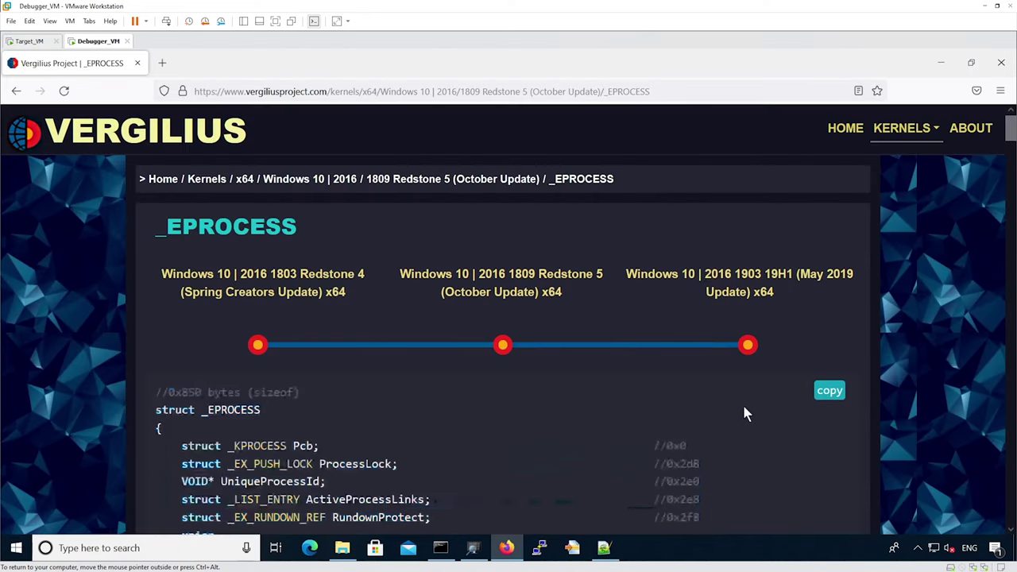
{"action": "left_click", "coordinate": [748, 346]}
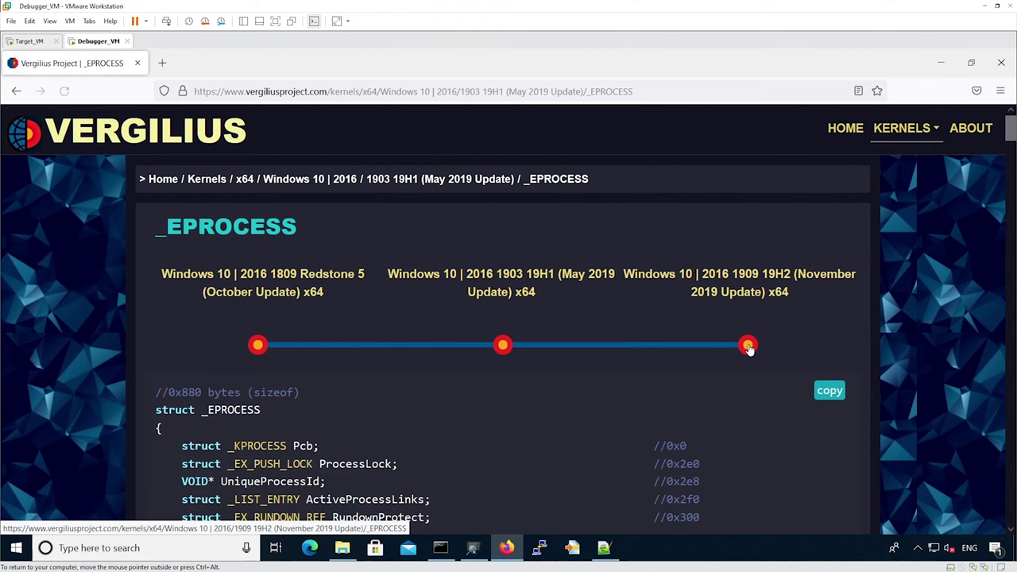
{"action": "left_click", "coordinate": [748, 347]}
{"action": "left_click", "coordinate": [747, 346]}
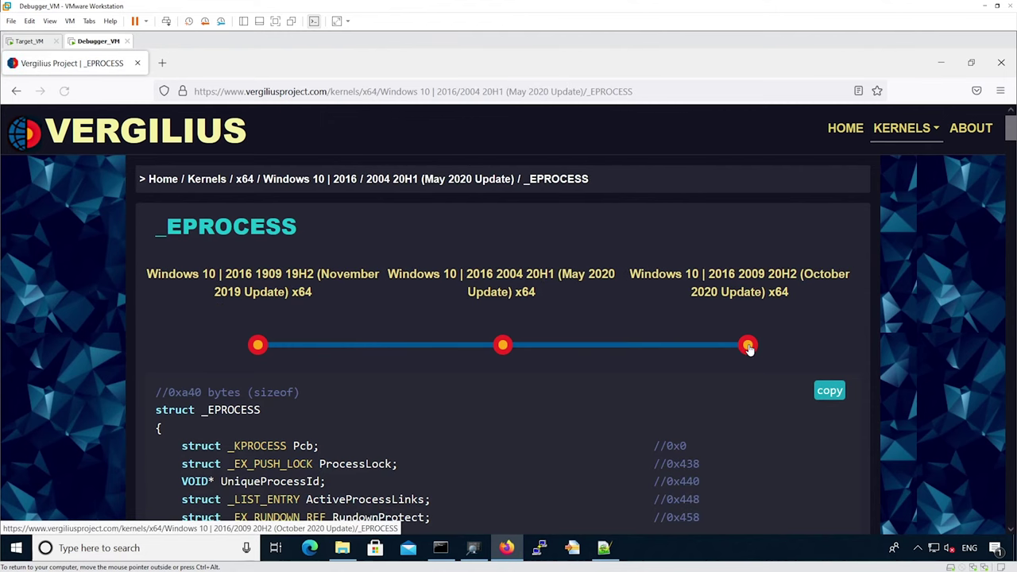
{"action": "left_click", "coordinate": [747, 347]}
{"action": "left_click", "coordinate": [747, 346]}
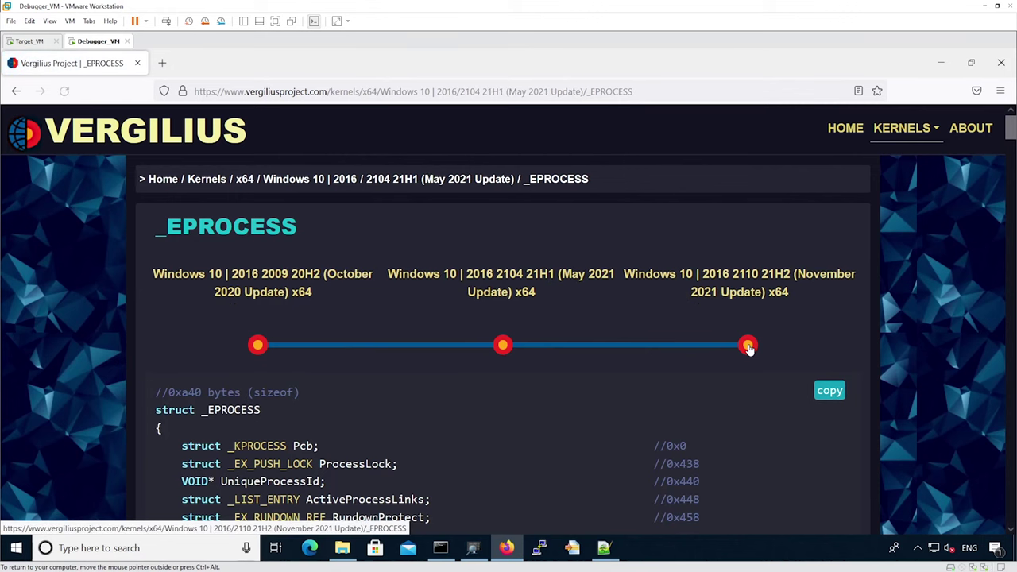
{"action": "left_click", "coordinate": [747, 347]}
{"action": "left_click", "coordinate": [747, 346]}
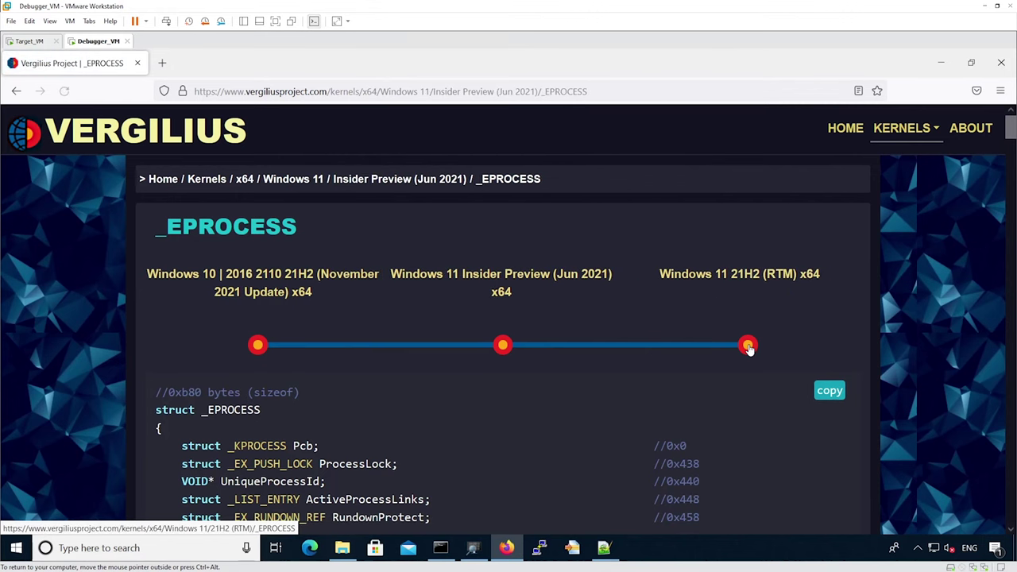
{"action": "left_click", "coordinate": [747, 346]}
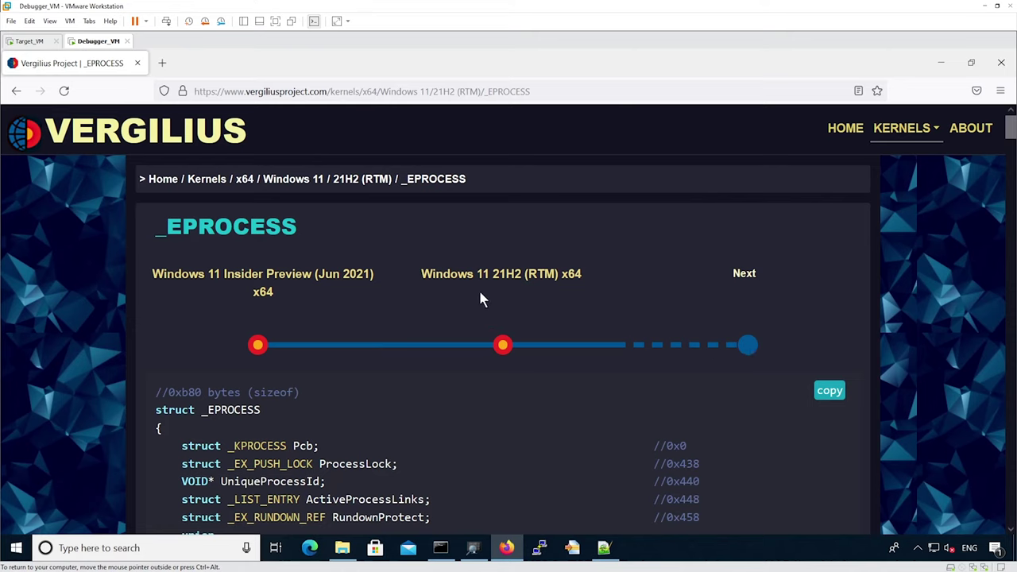
Copy the Windows 11 21H2 _EPROCESS definition and paste it into a new Notepad++ document
{"action": "left_click", "coordinate": [830, 391]}
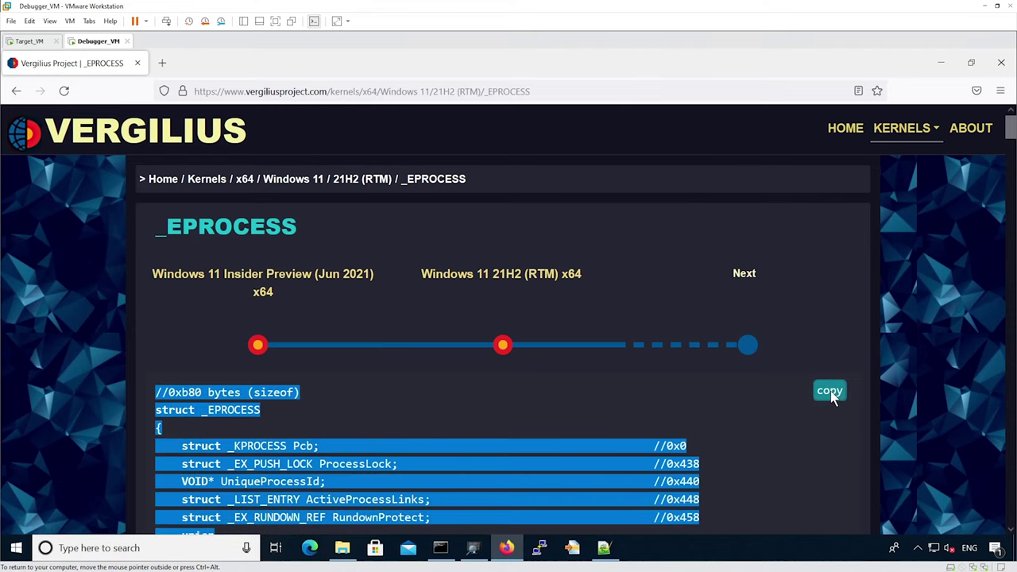
{"action": "right_click", "coordinate": [288, 397]}
{"action": "left_click", "coordinate": [305, 409]}
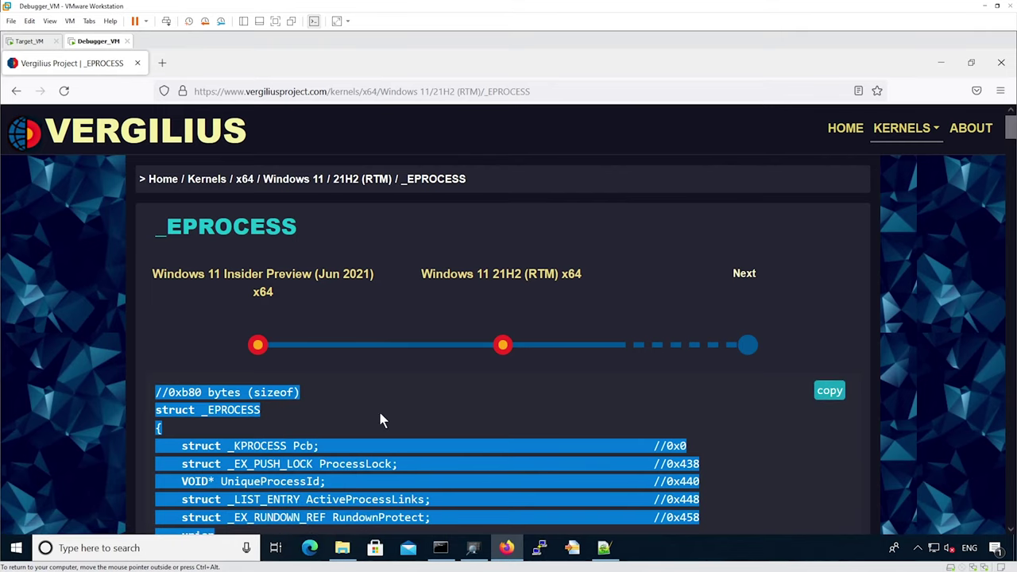
{"action": "left_click", "coordinate": [603, 547]}
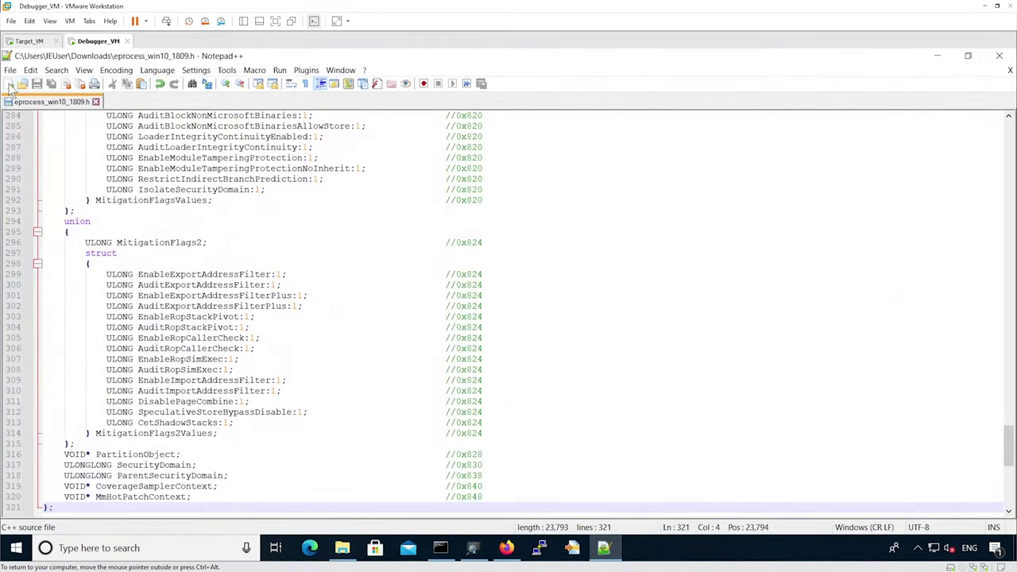
{"action": "left_click", "coordinate": [9, 85]}
{"action": "key", "text": "ctrl+v"}
Save the new document in Downloads as eprocess_win11_latest.h
{"action": "key", "text": "ctrl+s"}
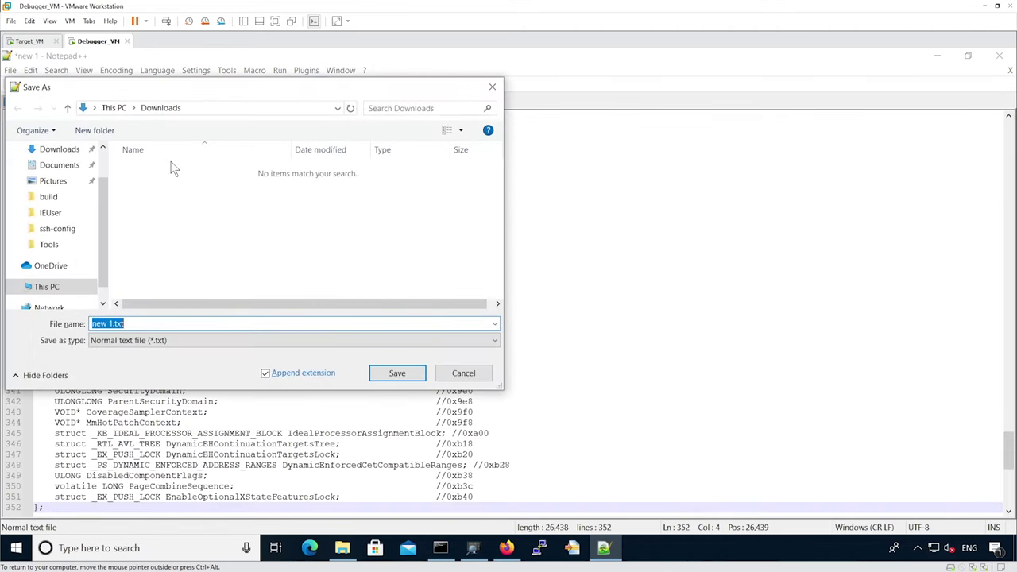
{"action": "type", "text": "eprocess_win"}
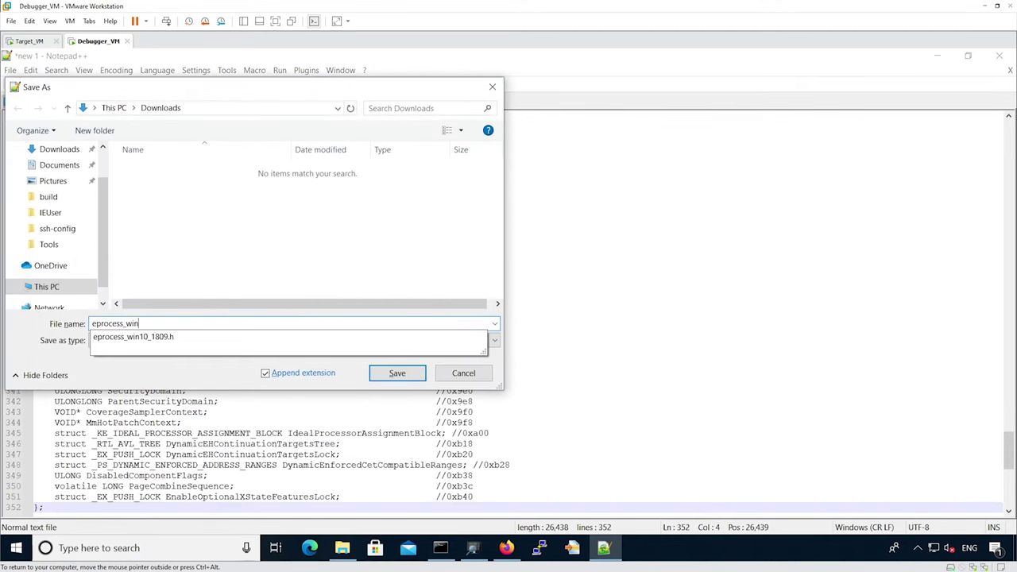
{"action": "type", "text": "11_latest.h"}
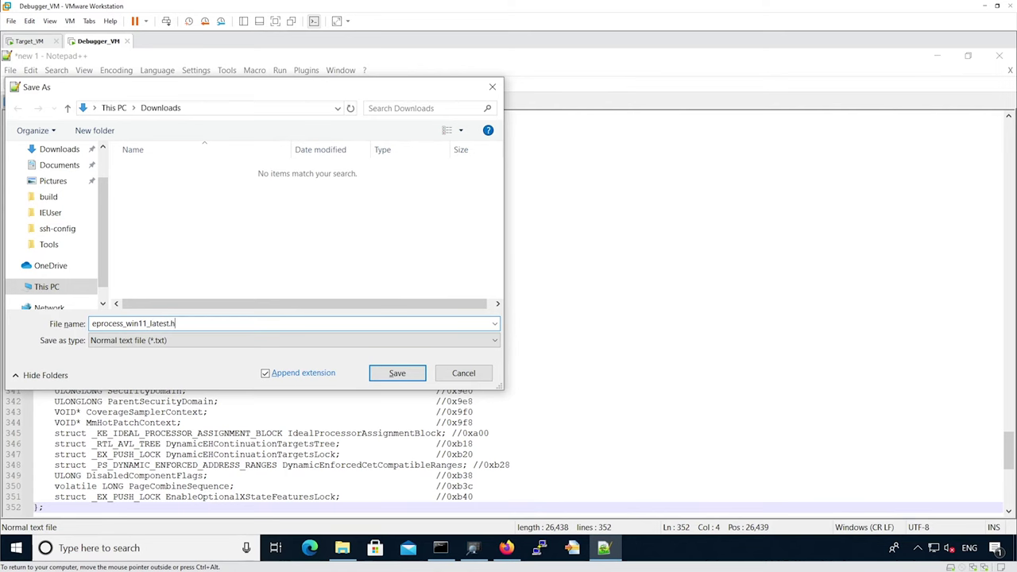
{"action": "key", "text": "Return"}
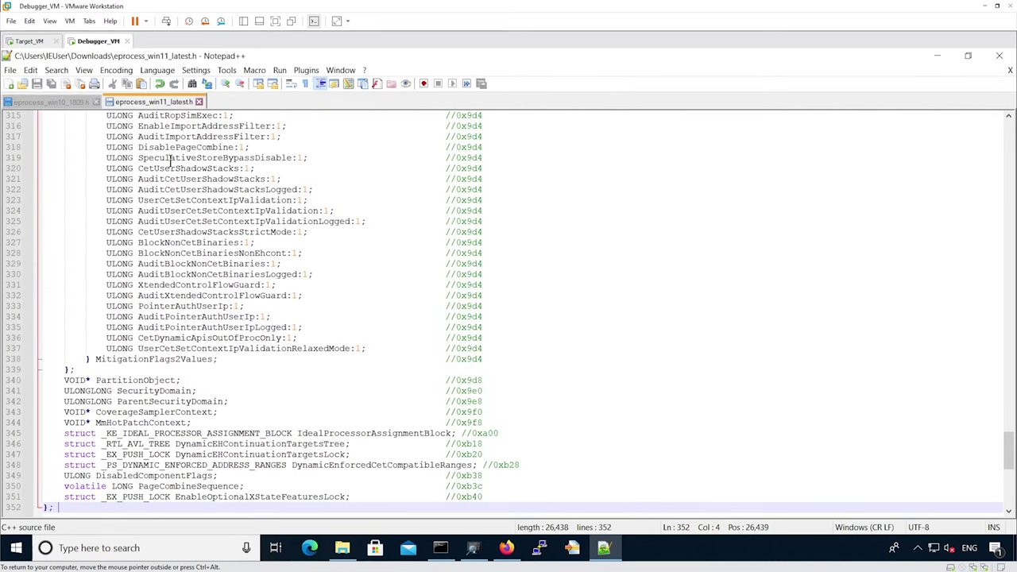
Switch to WinMerge, start a new comparison and choose eprocess_win10_1809.h from Downloads as the first file
{"action": "key", "text": "alt+Tab"}
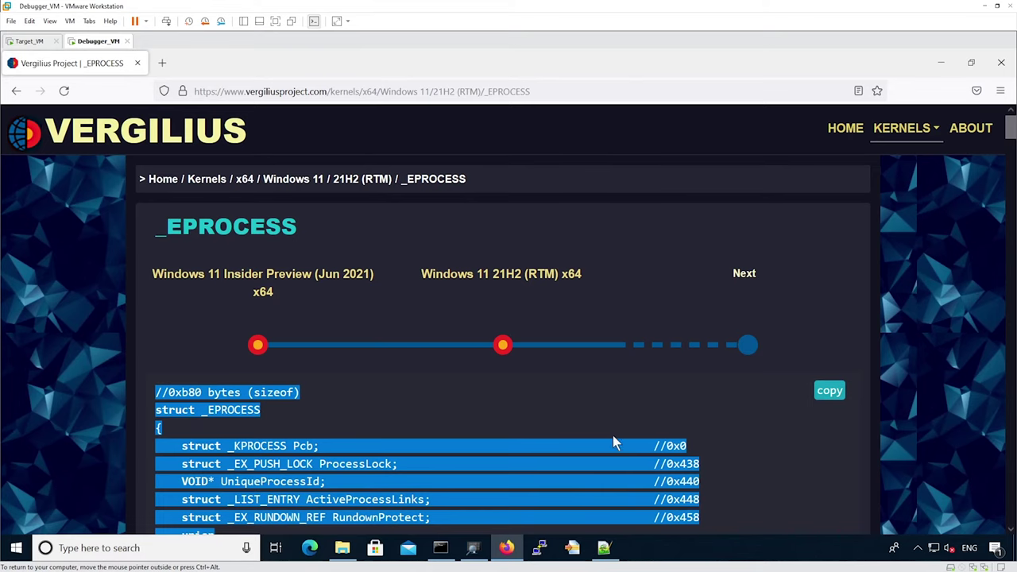
{"action": "left_click", "coordinate": [572, 548]}
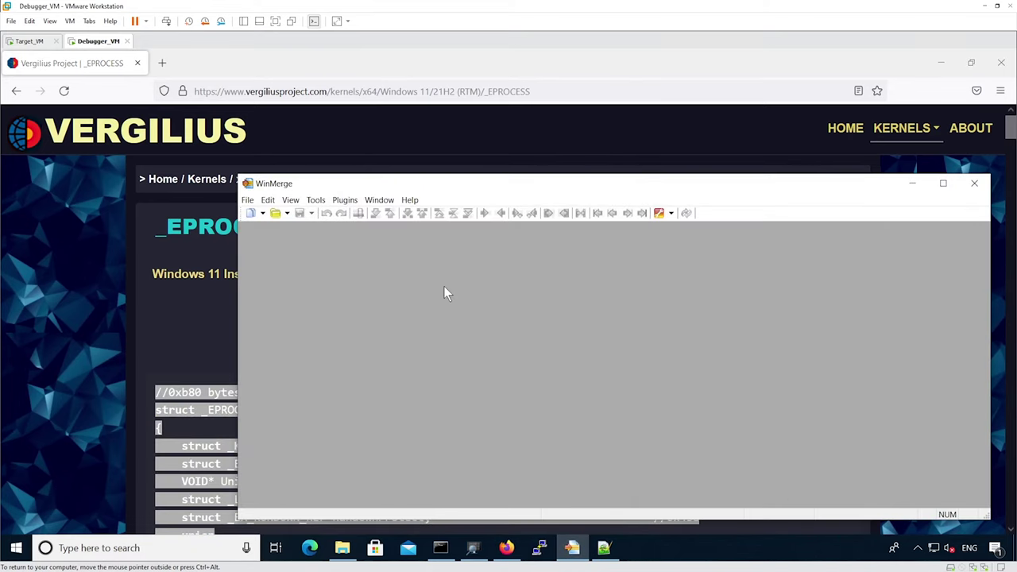
{"action": "left_click", "coordinate": [276, 213]}
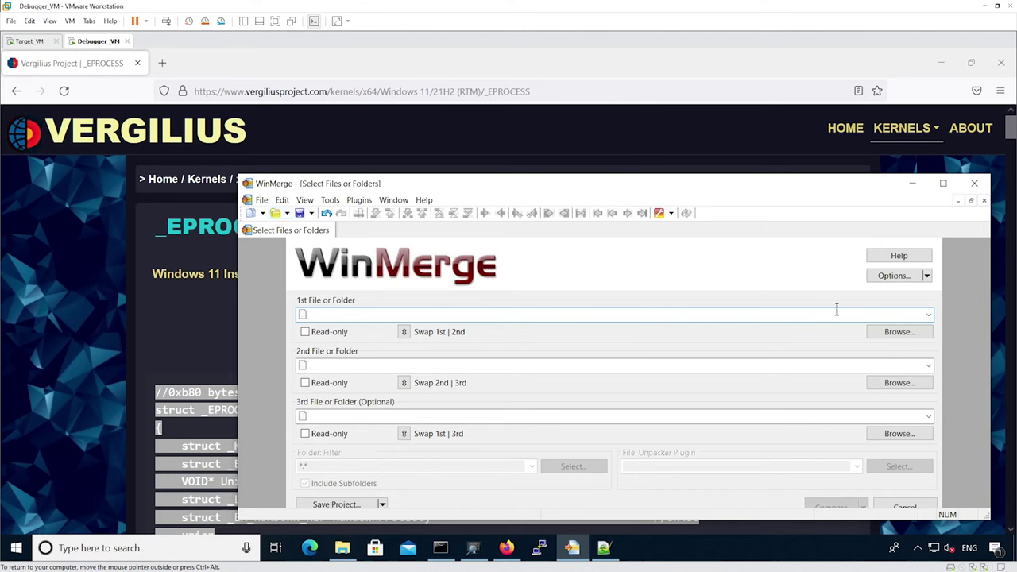
{"action": "left_click", "coordinate": [899, 332]}
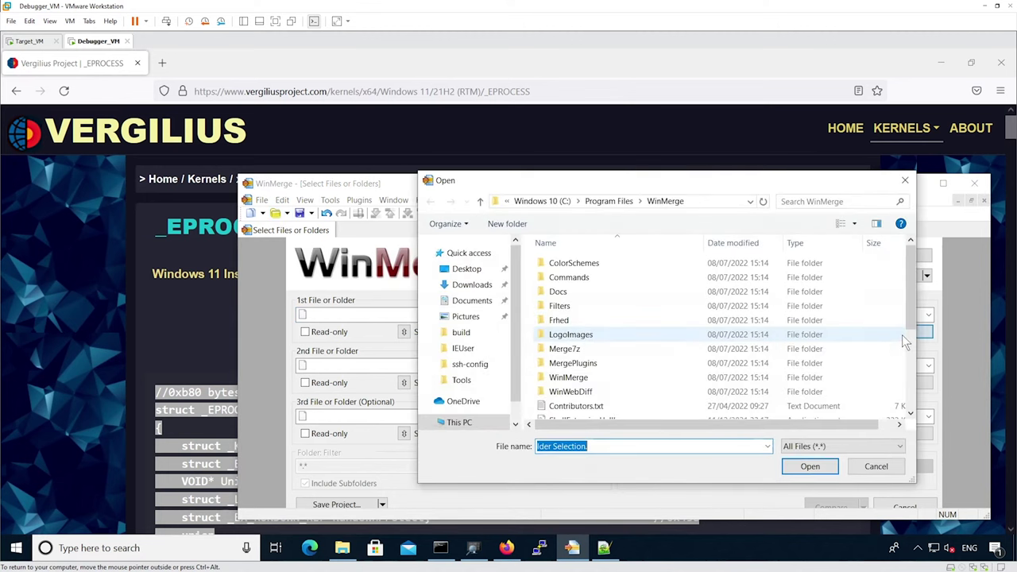
{"action": "left_click", "coordinate": [470, 287]}
{"action": "left_click", "coordinate": [735, 243]}
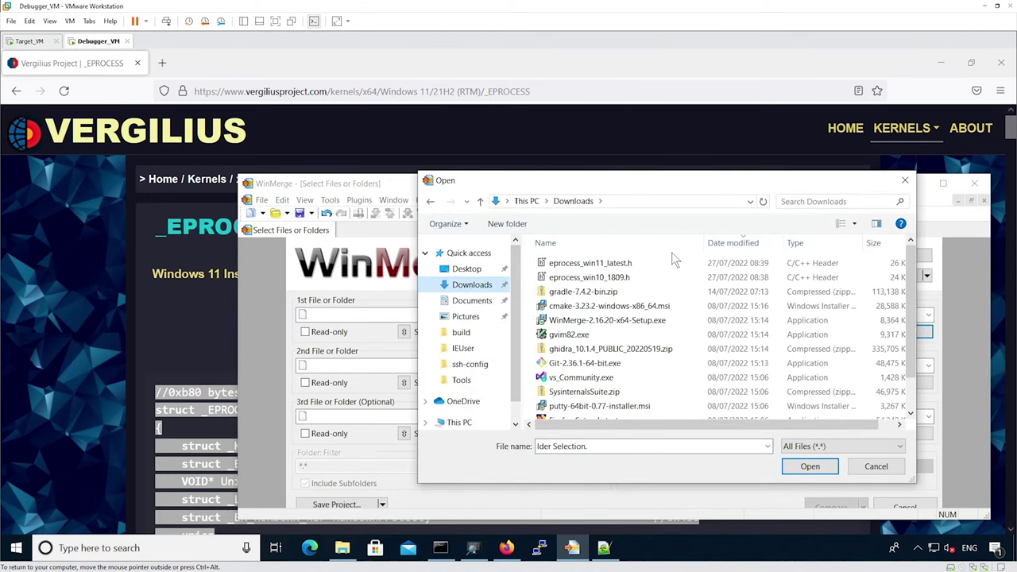
{"action": "left_click", "coordinate": [607, 276]}
{"action": "left_click", "coordinate": [596, 263]}
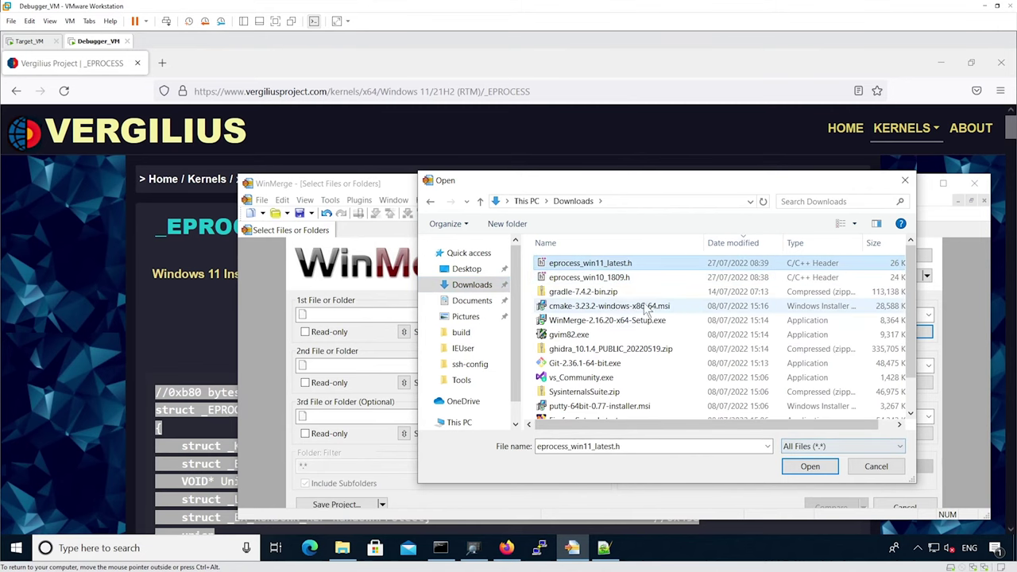
{"action": "left_click", "coordinate": [618, 279]}
{"action": "double_click", "coordinate": [619, 284]}
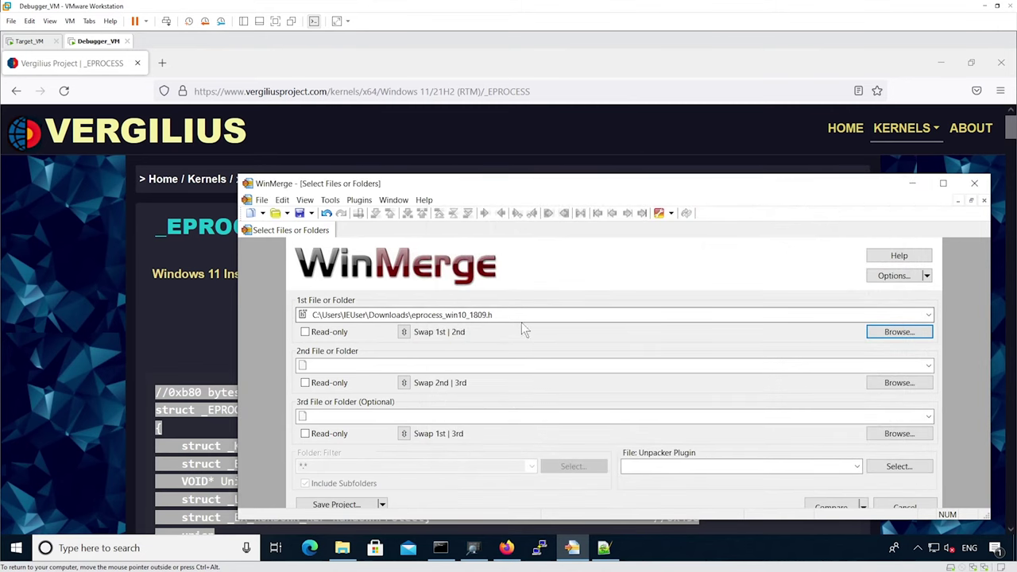
Choose eprocess_win11_latest.h as the second file, run the comparison and maximize the WinMerge window
{"action": "left_click", "coordinate": [899, 382]}
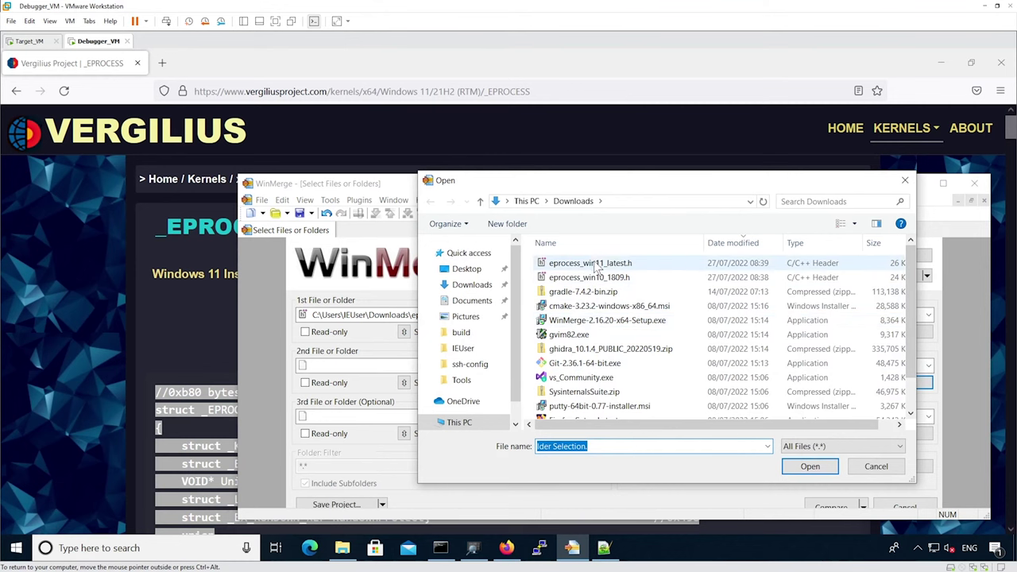
{"action": "double_click", "coordinate": [596, 264]}
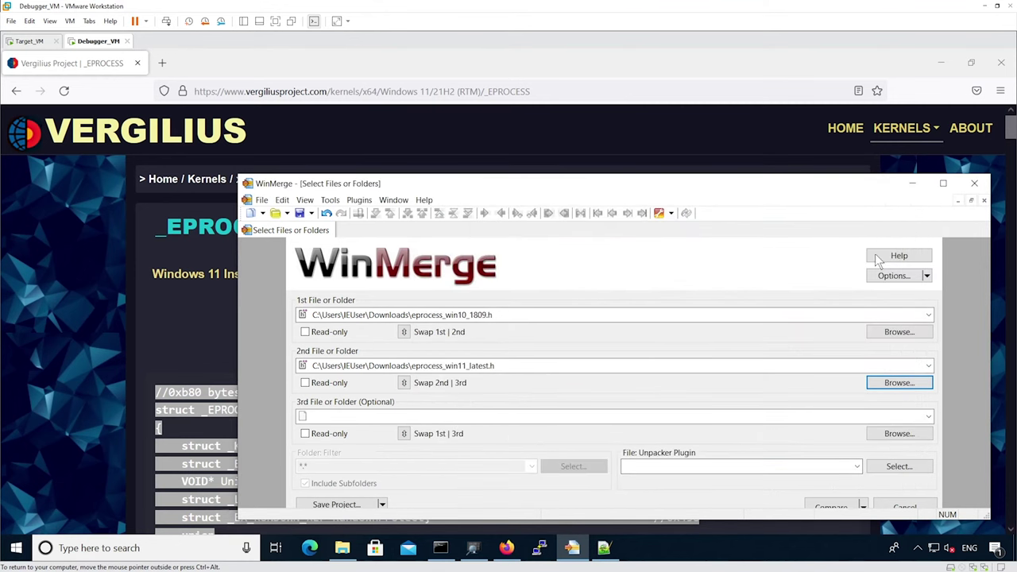
{"action": "left_click", "coordinate": [834, 502]}
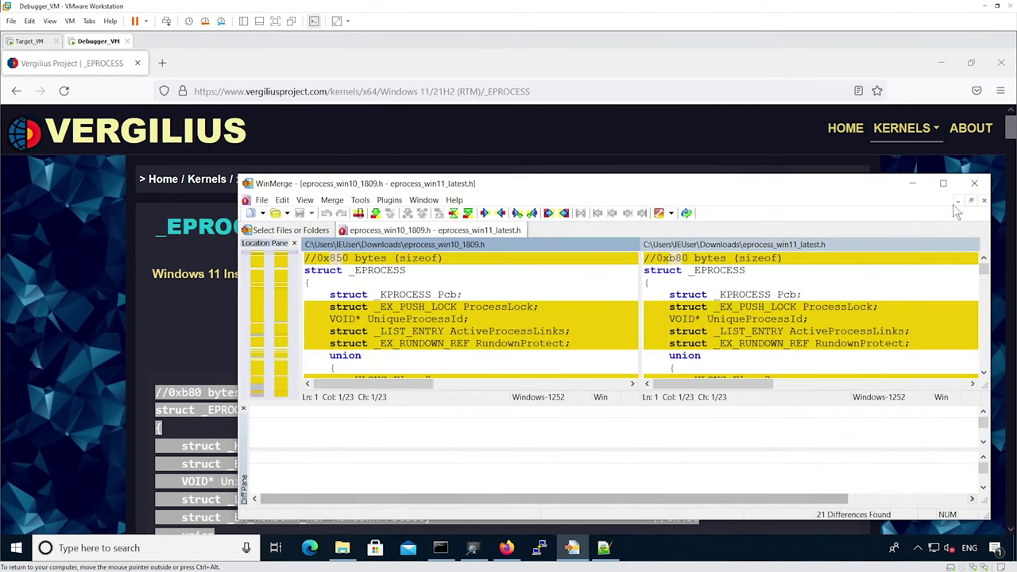
{"action": "left_click", "coordinate": [943, 183]}
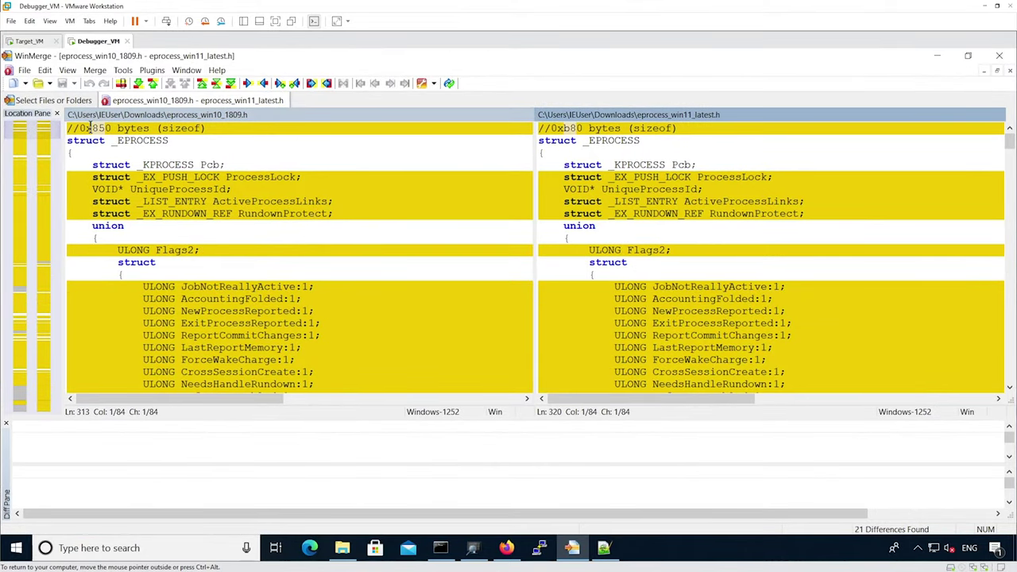
Examine the structure size comments on the first line and the member offset comments in both compared files
{"action": "left_click_drag", "start_coordinate": [81, 128], "coordinate": [151, 128]}
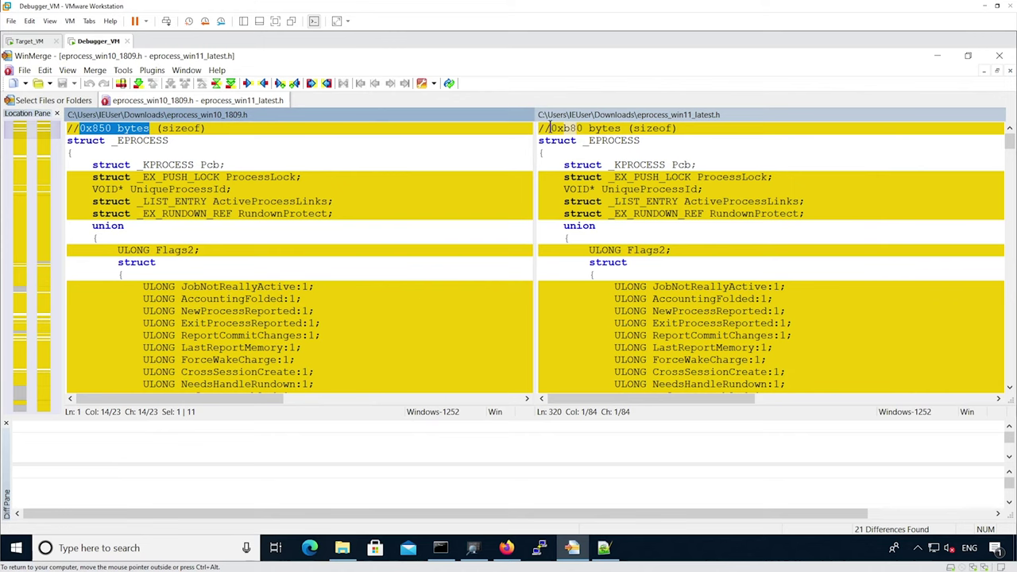
{"action": "left_click_drag", "start_coordinate": [551, 128], "coordinate": [620, 128]}
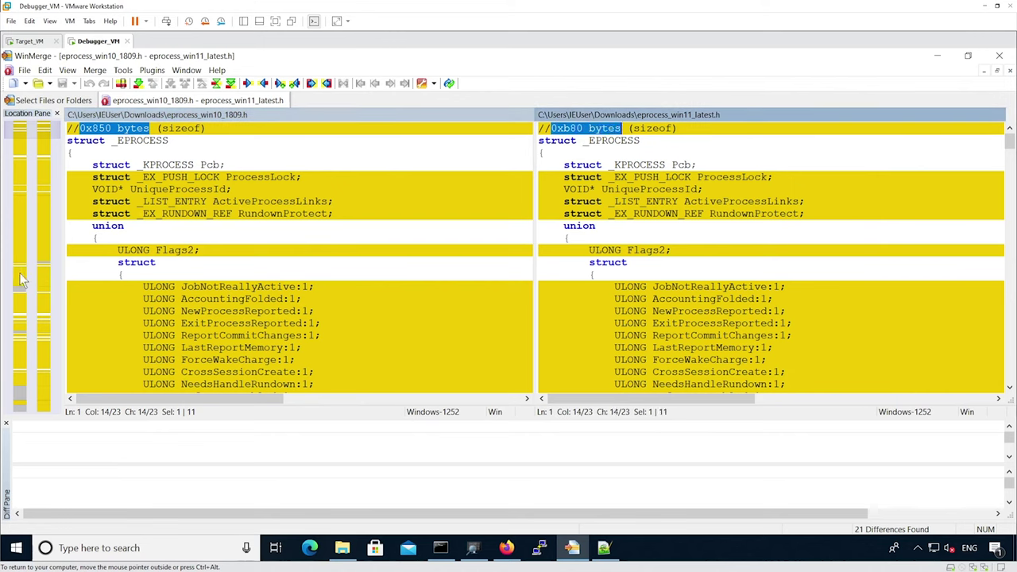
{"action": "left_click_drag", "start_coordinate": [180, 398], "coordinate": [189, 398]}
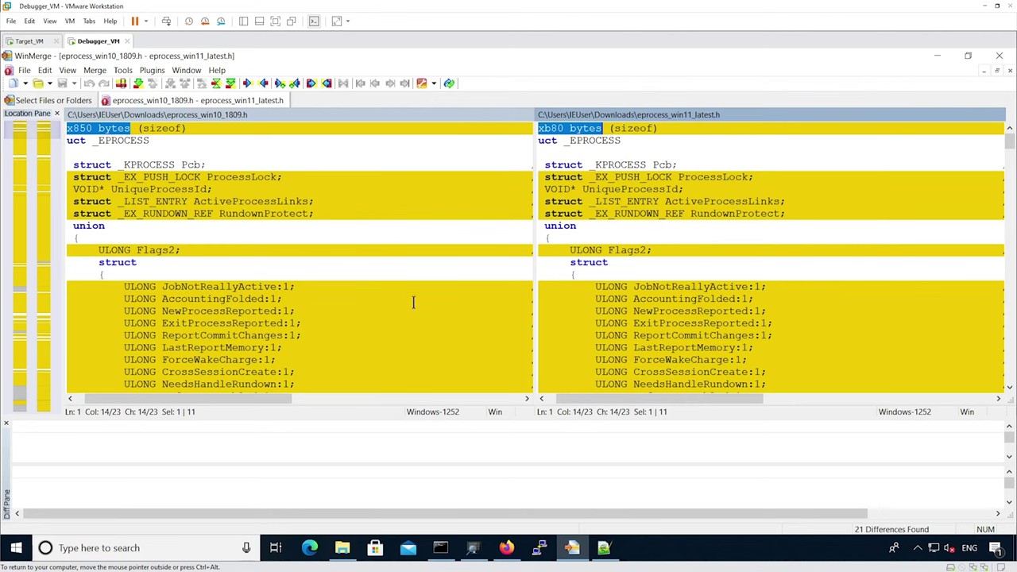
{"action": "left_click_drag", "start_coordinate": [267, 399], "coordinate": [365, 399]}
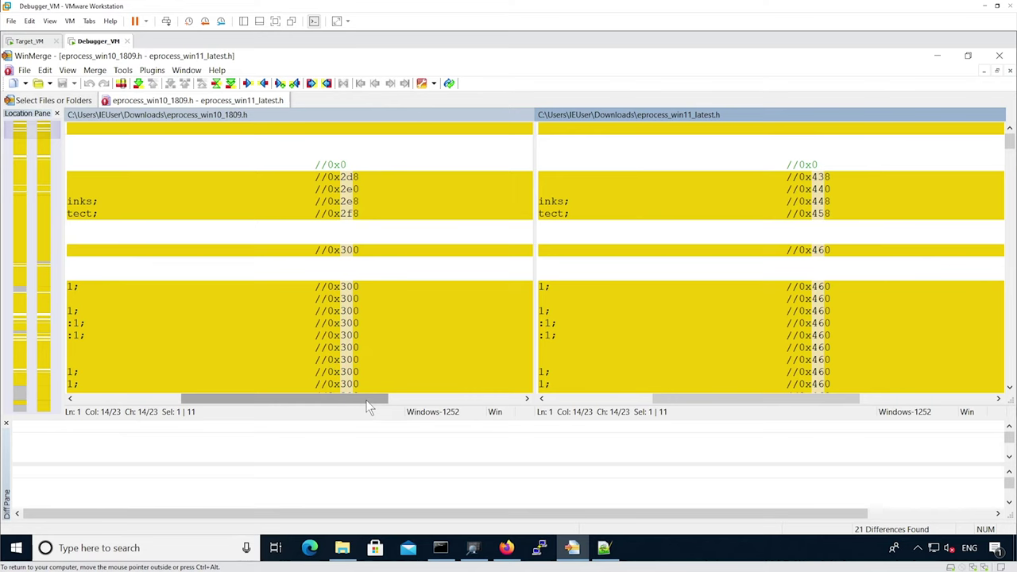
{"action": "left_click_drag", "start_coordinate": [367, 399], "coordinate": [262, 400]}
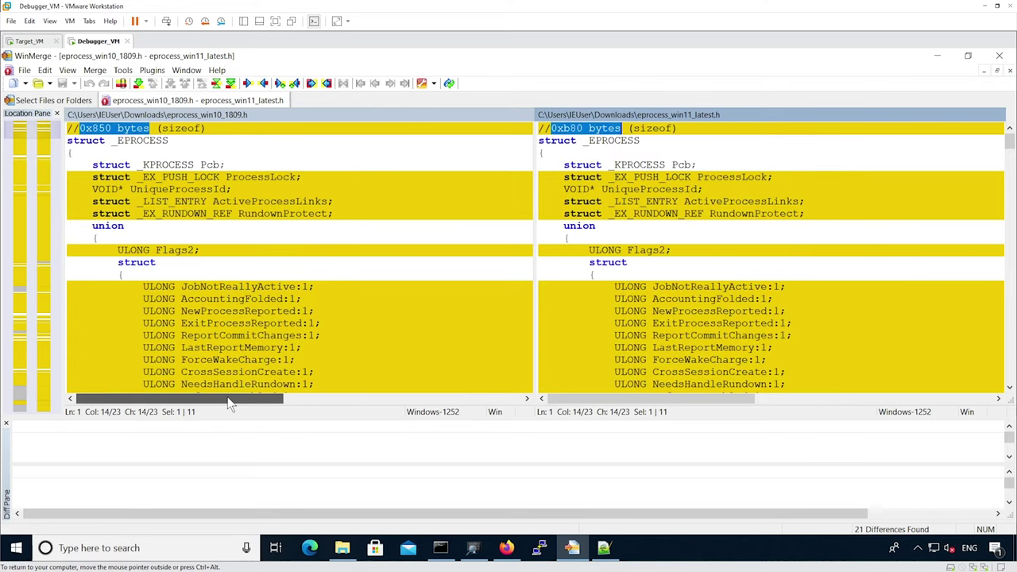
In Notepad++, remove every offset comment from eprocess_win10_1809.h by replacing the regular expression //0x.* with nothing, and save the file
{"action": "left_click", "coordinate": [604, 548]}
{"action": "left_click", "coordinate": [80, 105]}
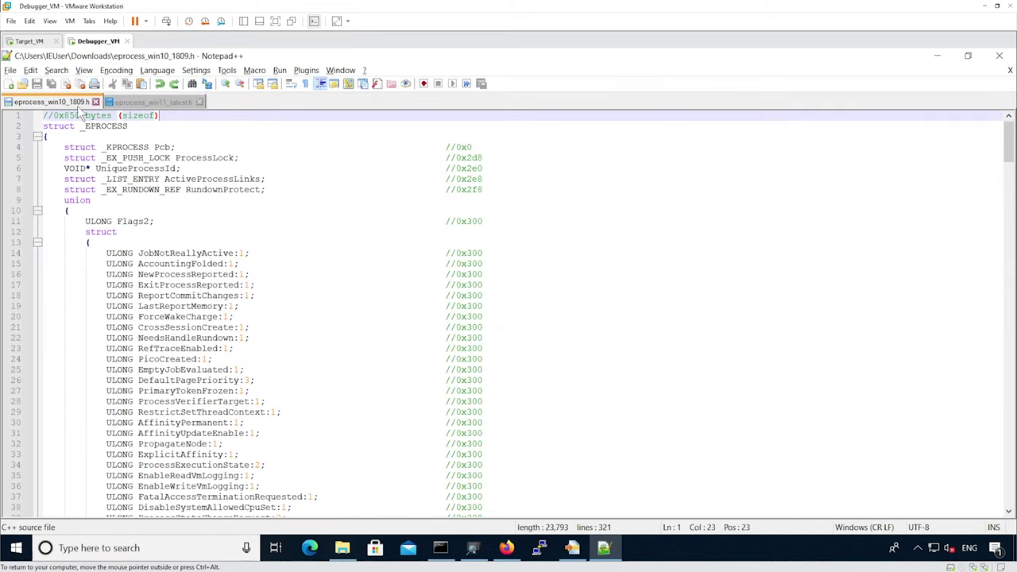
{"action": "key", "text": "ctrl+f"}
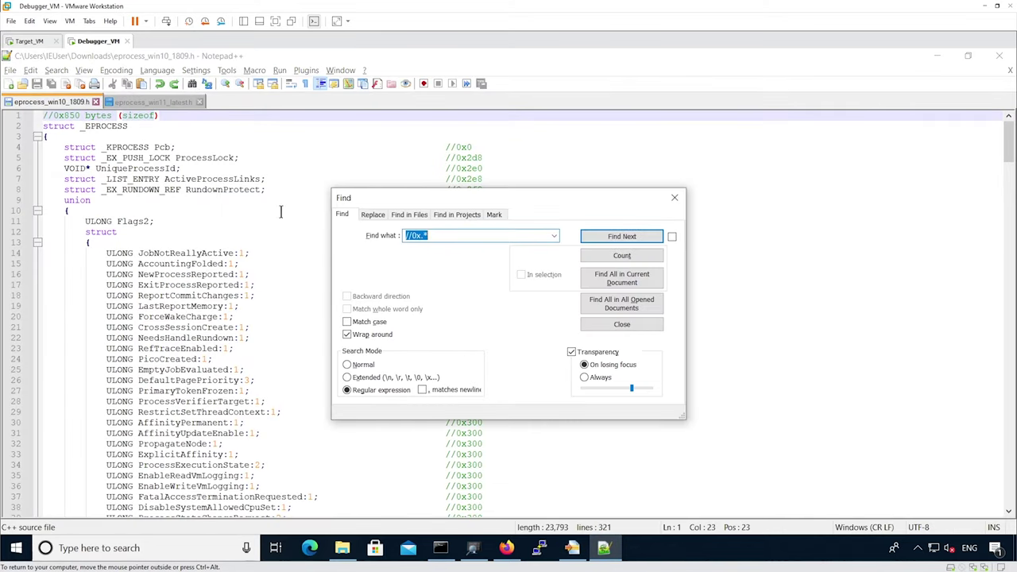
{"action": "left_click", "coordinate": [373, 214]}
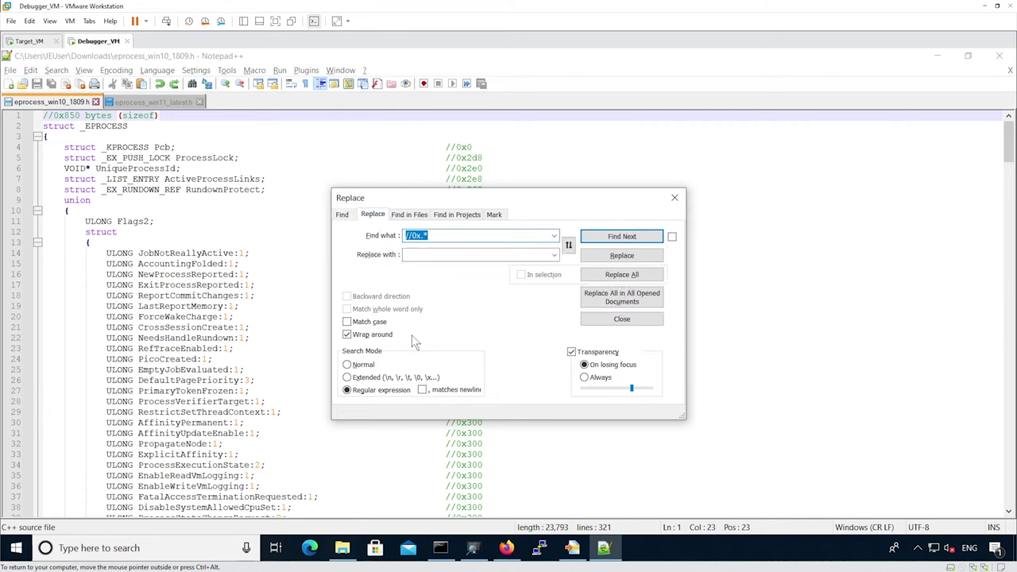
{"action": "left_click", "coordinate": [363, 390]}
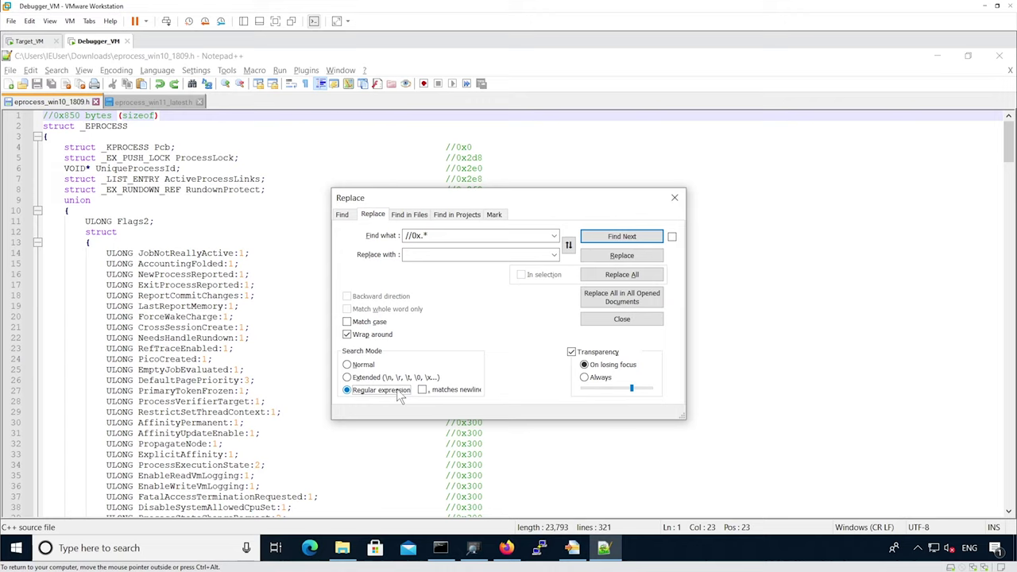
{"action": "left_click", "coordinate": [427, 254]}
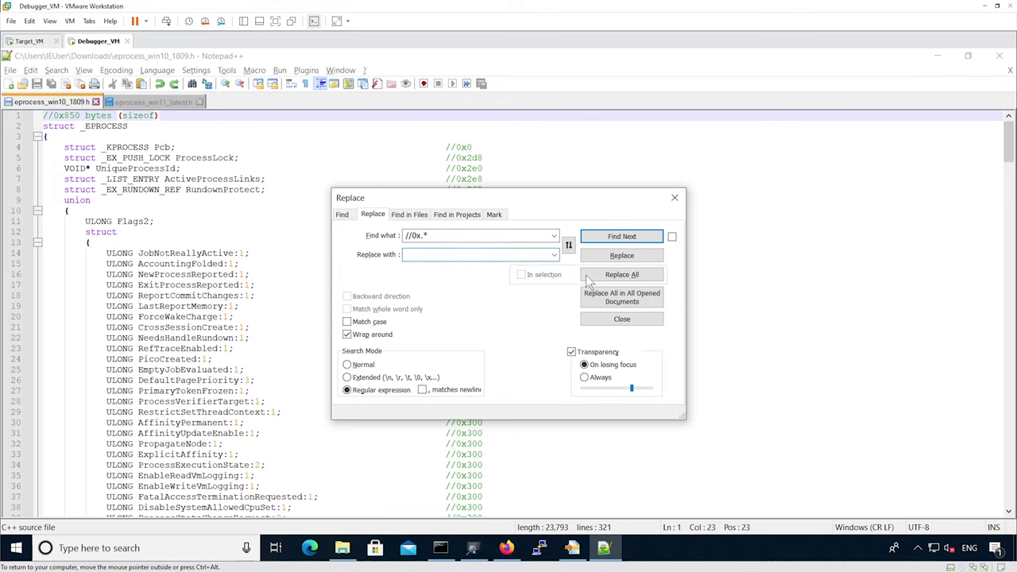
{"action": "left_click", "coordinate": [614, 278]}
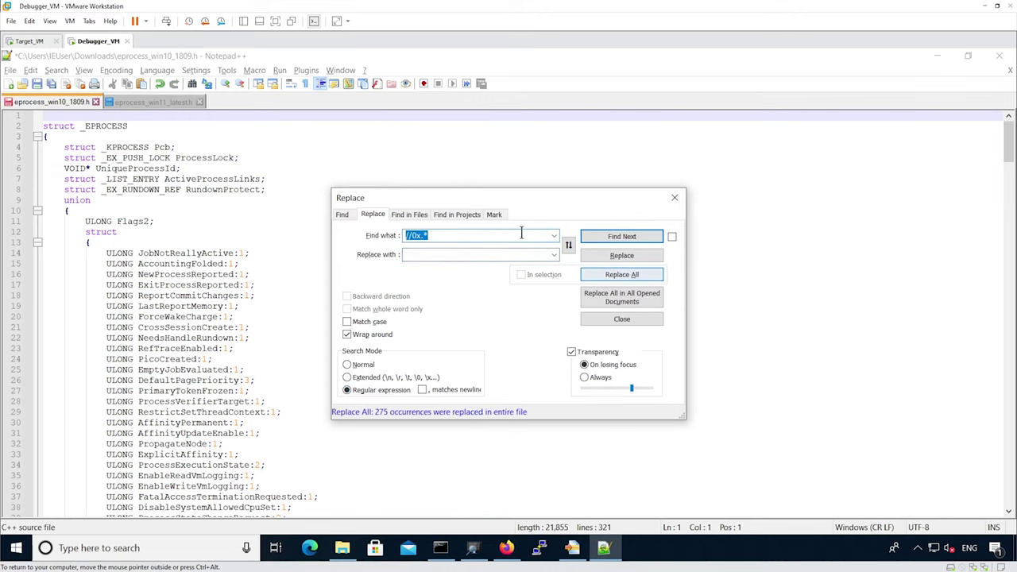
{"action": "left_click_drag", "start_coordinate": [509, 199], "coordinate": [519, 218]}
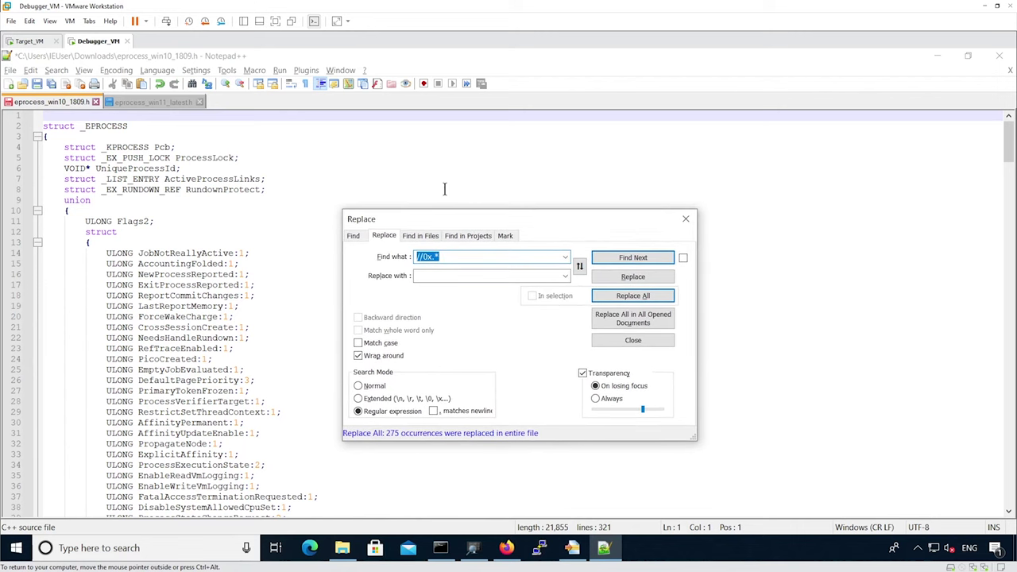
Replace all //0x.* matches with nothing in eprocess_win11_latest.h and save the file
{"action": "left_click", "coordinate": [156, 103]}
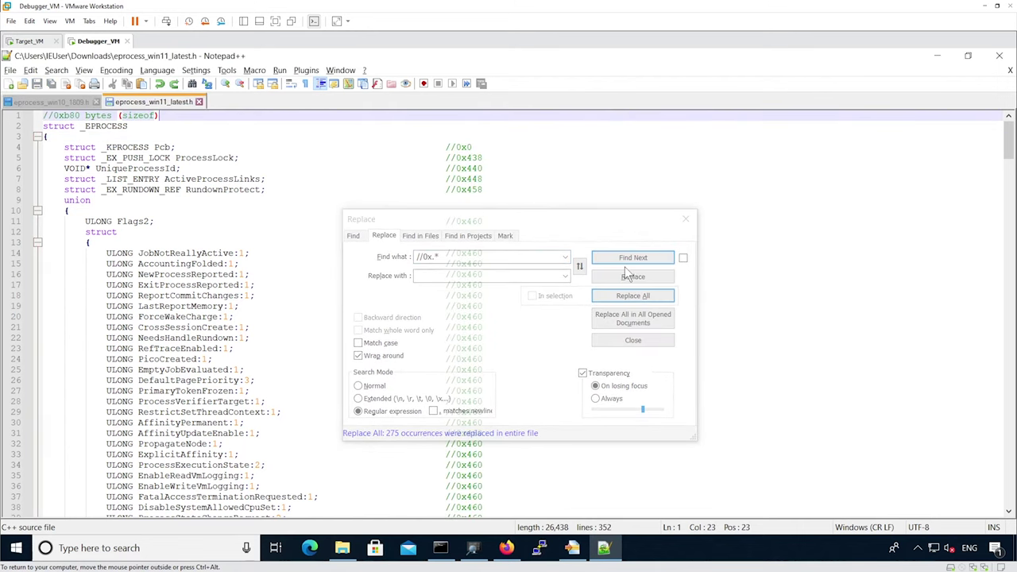
{"action": "left_click", "coordinate": [632, 295]}
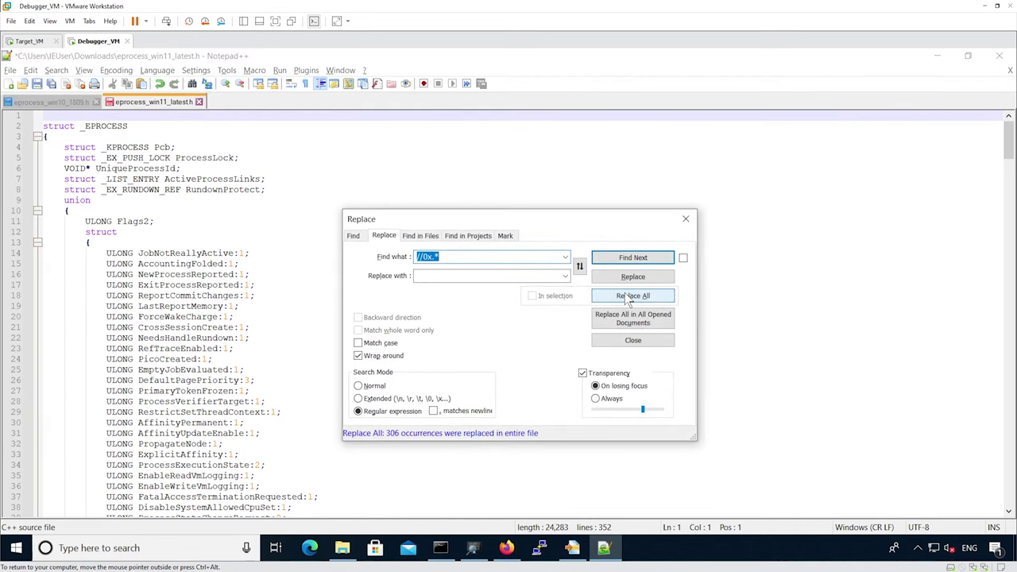
{"action": "left_click", "coordinate": [257, 159]}
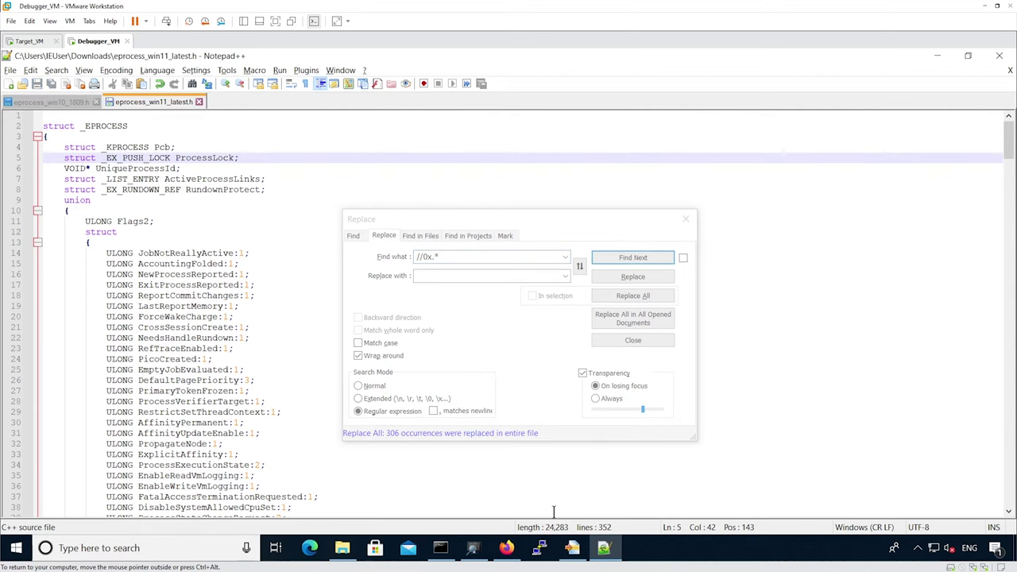
Reload the changed header files in WinMerge and examine the differences at the Spare0 and DeviceMap members
{"action": "left_click", "coordinate": [572, 548]}
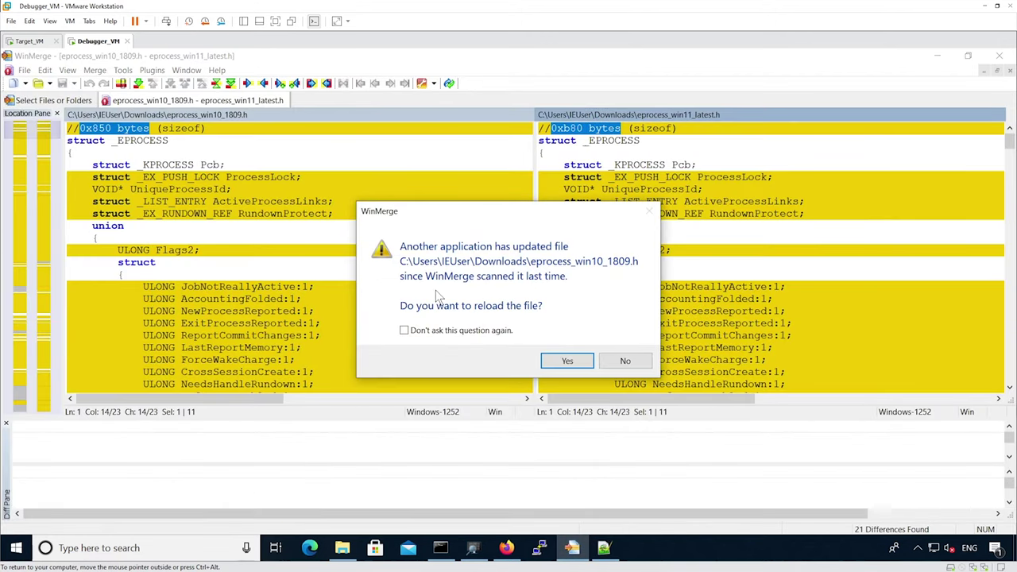
{"action": "left_click", "coordinate": [566, 362]}
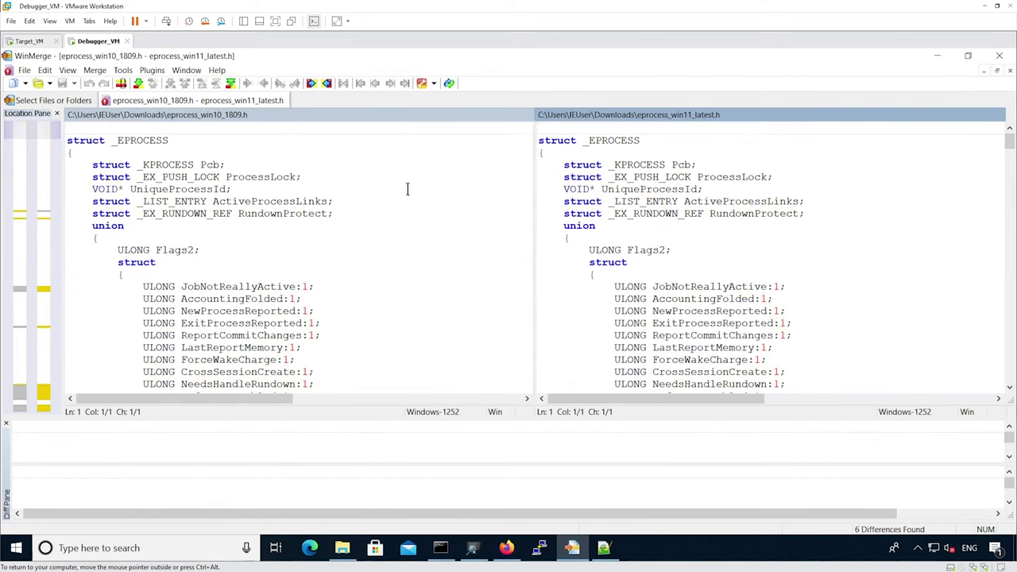
{"action": "left_click_drag", "start_coordinate": [45, 129], "coordinate": [49, 213]}
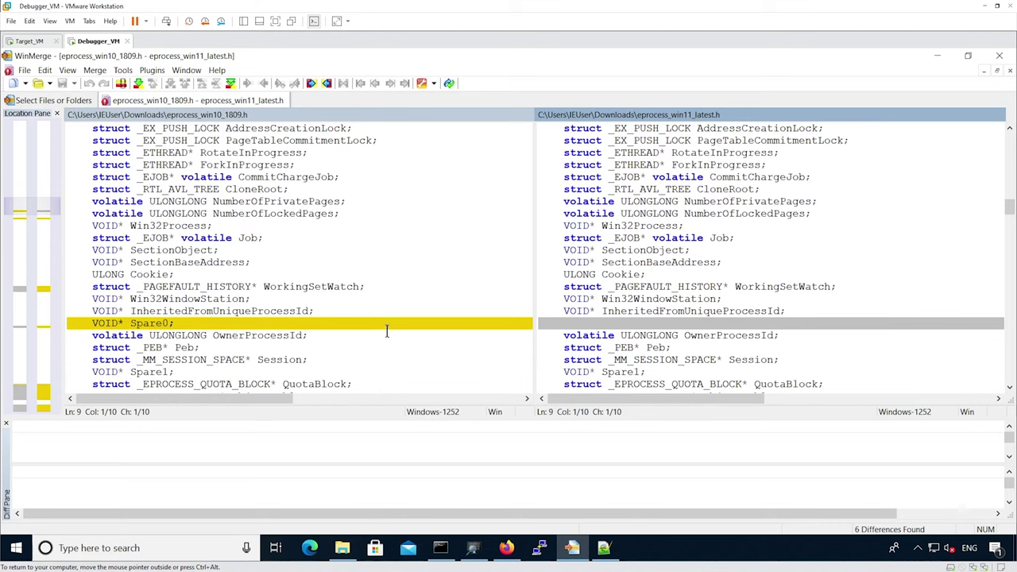
{"action": "scroll", "coordinate": [212, 296], "scroll_direction": "down", "scroll_amount": 2}
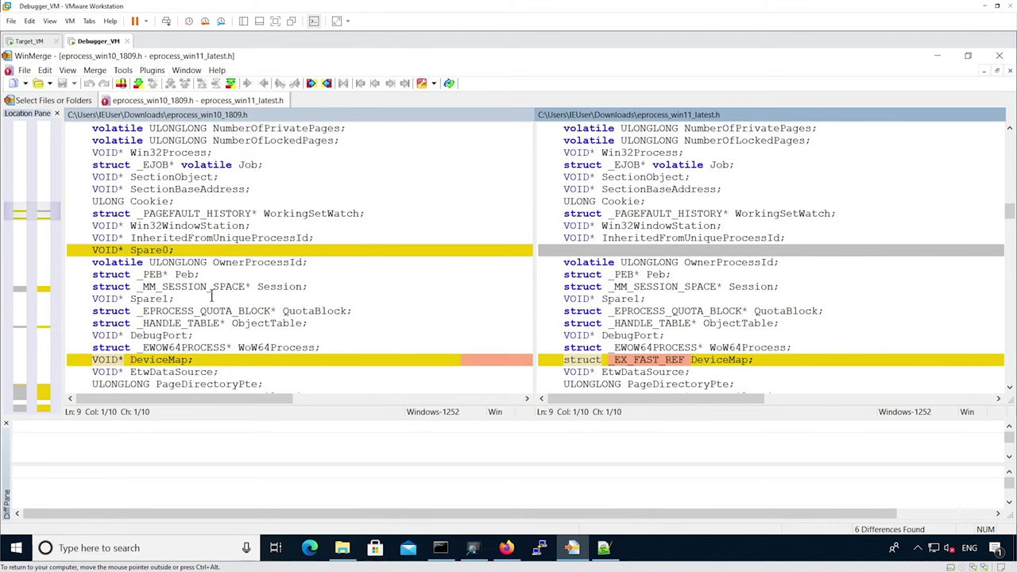
{"action": "scroll", "coordinate": [211, 296], "scroll_direction": "down", "scroll_amount": 2}
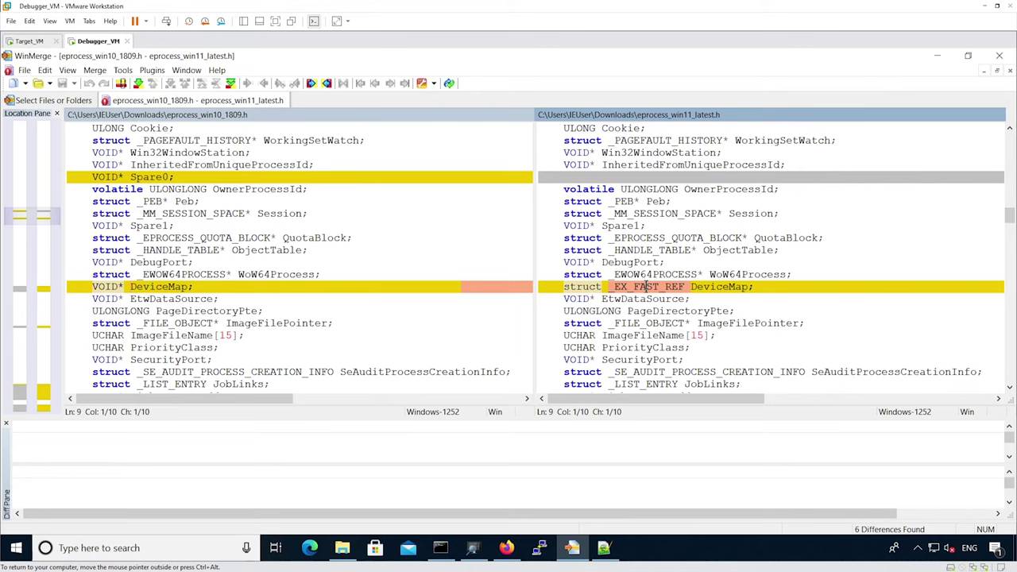
Copy the type name _EX_FAST_REF from the DeviceMap line and search for it in Vergilius's Windows 11 21H2 (RTM) structure list in Firefox
{"action": "double_click", "coordinate": [647, 286]}
{"action": "key", "text": "ctrl+c"}
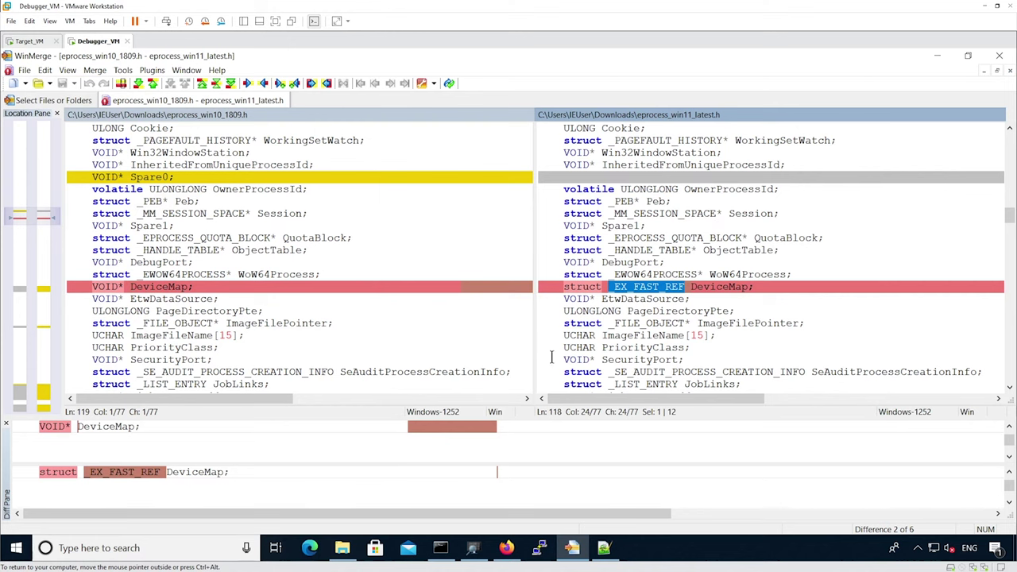
{"action": "left_click", "coordinate": [506, 548]}
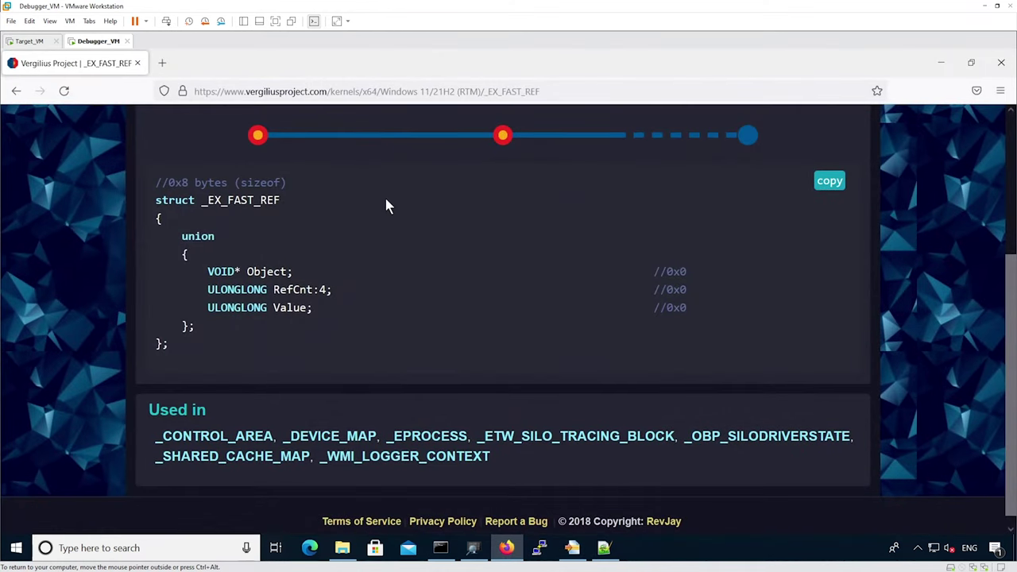
{"action": "scroll", "coordinate": [309, 199], "scroll_direction": "up", "scroll_amount": 5}
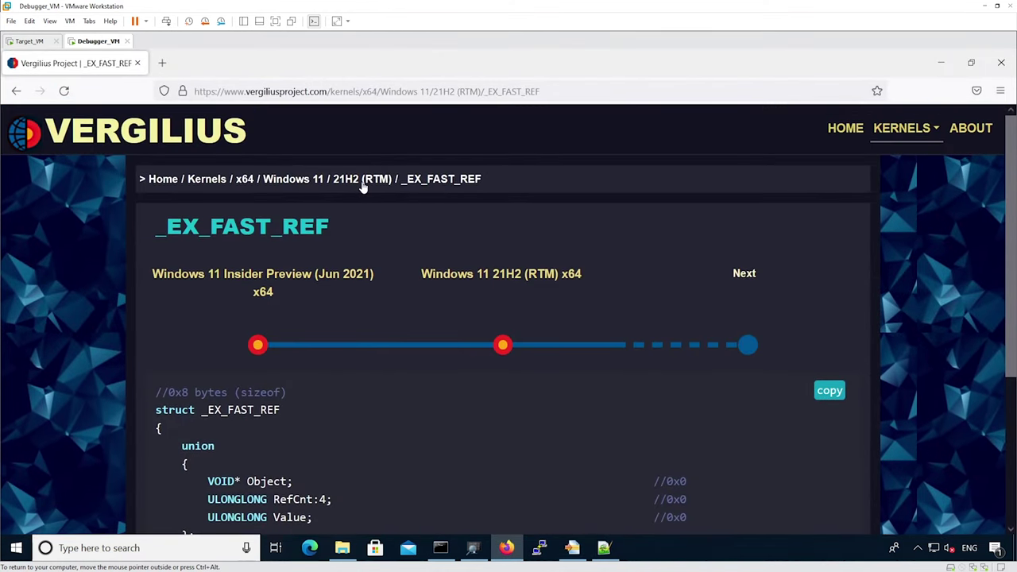
{"action": "left_click", "coordinate": [363, 181]}
{"action": "left_click", "coordinate": [290, 226]}
{"action": "key", "text": "ctrl+v"}
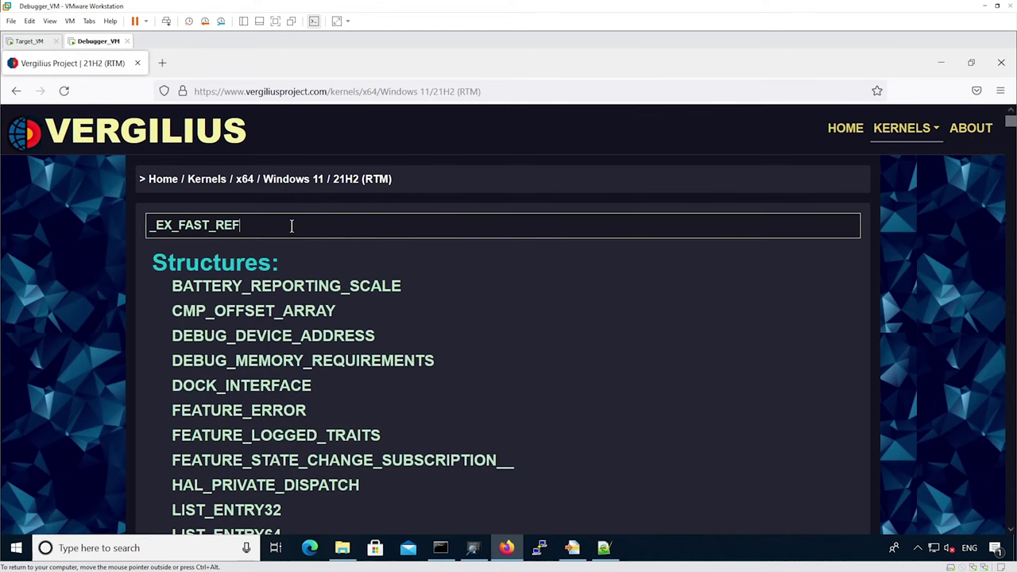
Open the _EX_FAST_REF structure from the Vergilius search results and view its definition
{"action": "left_click", "coordinate": [260, 291]}
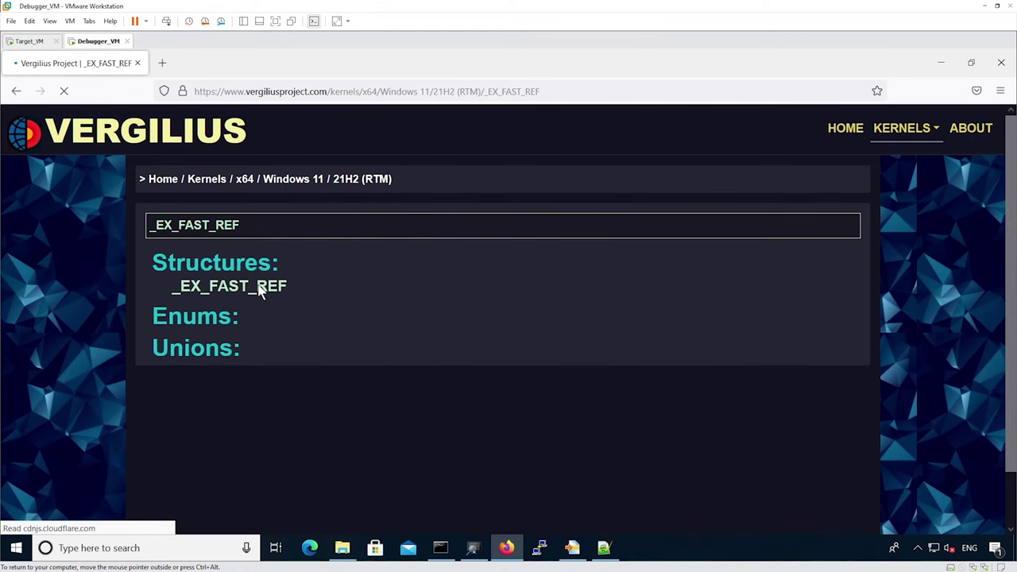
{"action": "scroll", "coordinate": [388, 267], "scroll_direction": "down", "scroll_amount": 2}
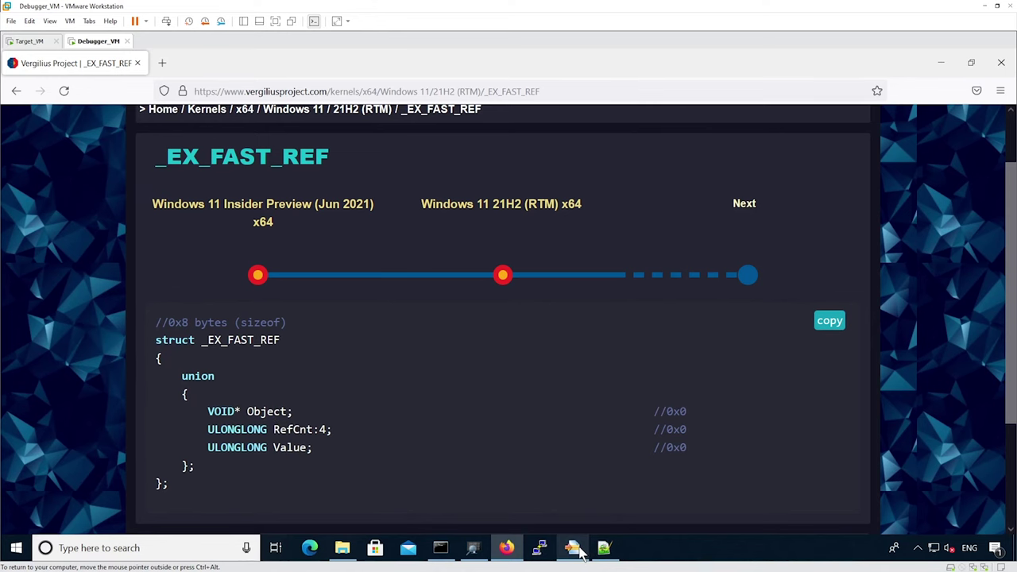
Switch to WinMerge and examine the flags added at the end of the Flags3 union in the Windows 11 header
{"action": "left_click", "coordinate": [572, 490]}
{"action": "scroll", "coordinate": [311, 273], "scroll_direction": "down", "scroll_amount": 7}
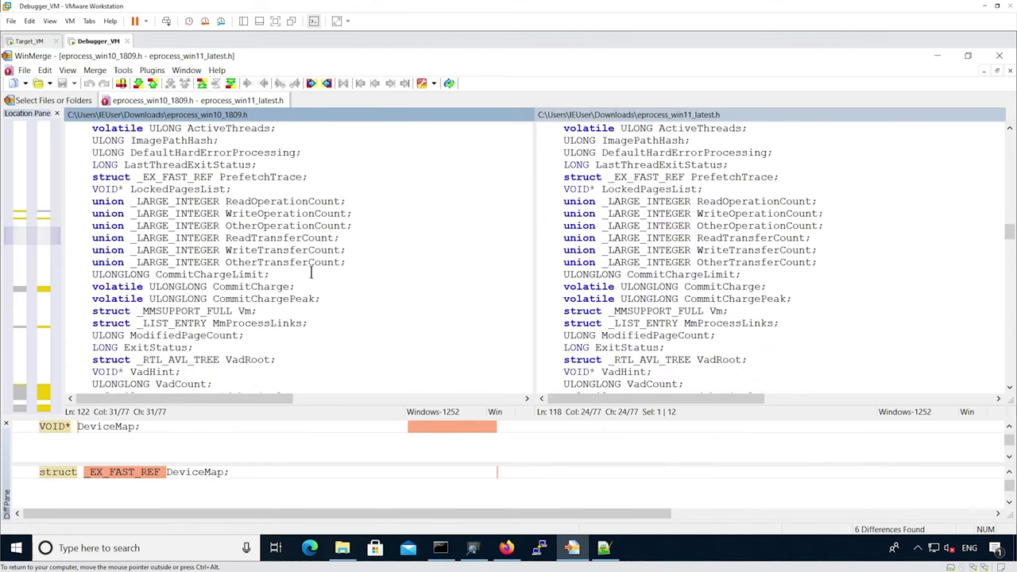
{"action": "scroll", "coordinate": [311, 274], "scroll_direction": "down", "scroll_amount": 20}
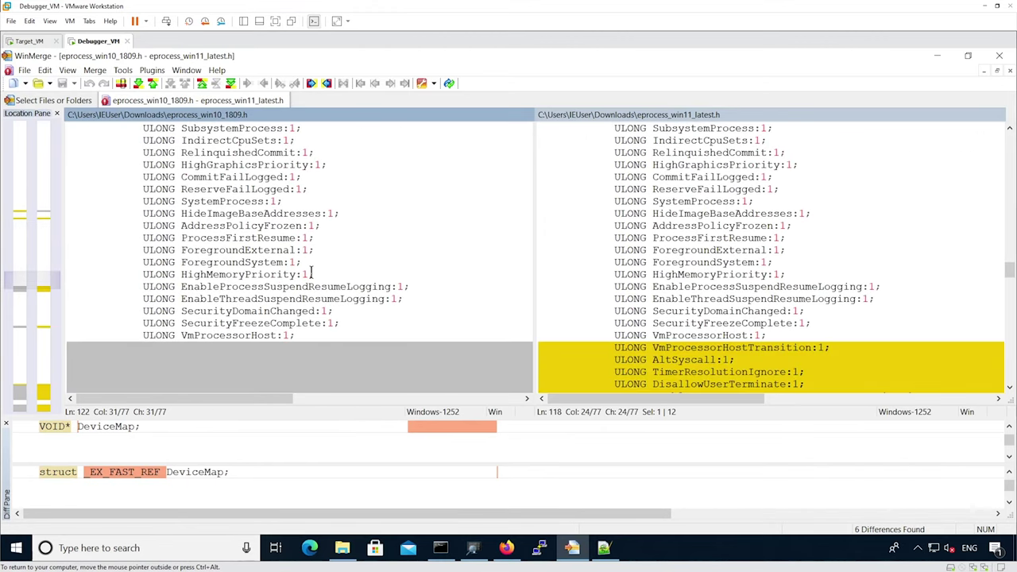
{"action": "scroll", "coordinate": [286, 281], "scroll_direction": "down", "scroll_amount": 2}
{"action": "scroll", "coordinate": [286, 281], "scroll_direction": "up", "scroll_amount": 7}
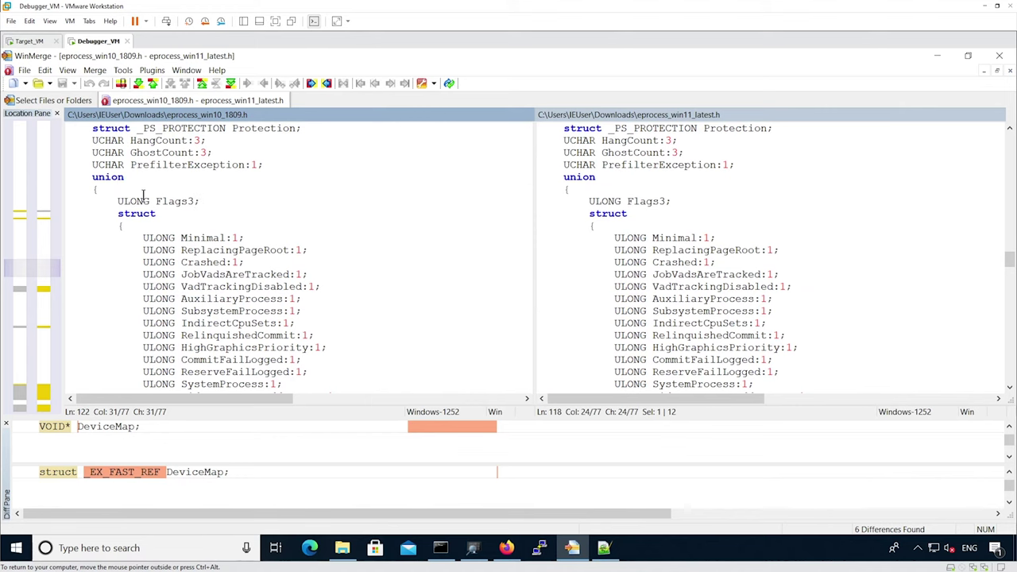
{"action": "scroll", "coordinate": [256, 299], "scroll_direction": "down", "scroll_amount": 8}
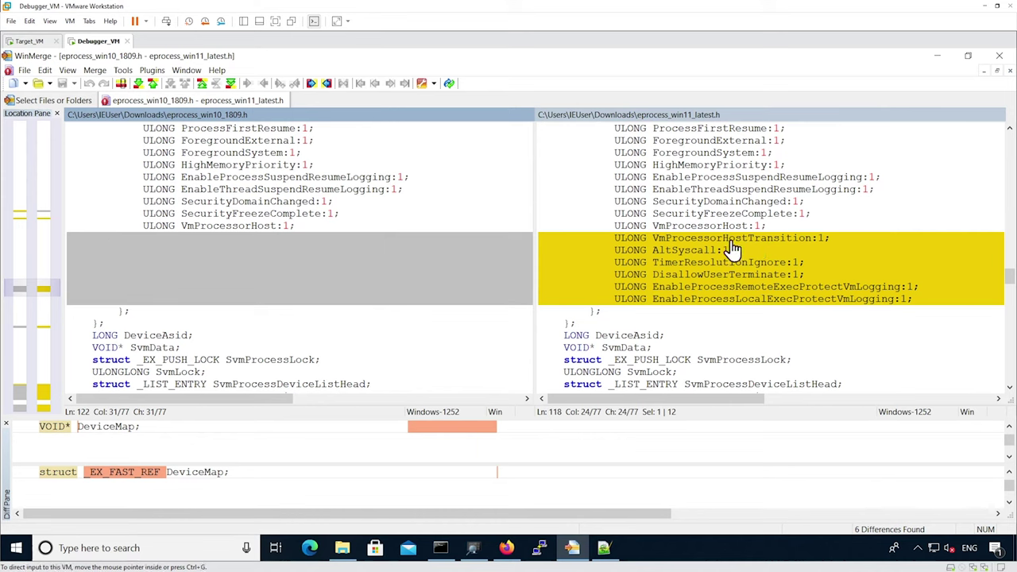
Copy the flag name VmProcessorHostTransition from the Windows 11 header and search Google for it in a new Firefox tab
{"action": "double_click", "coordinate": [659, 238]}
{"action": "key", "text": "ctrl+c"}
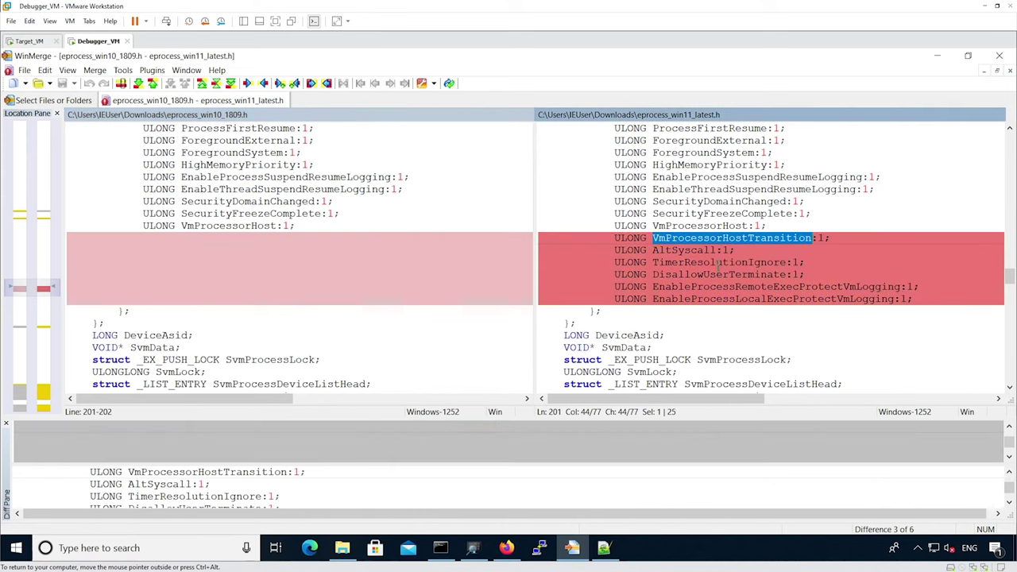
{"action": "left_click", "coordinate": [506, 547]}
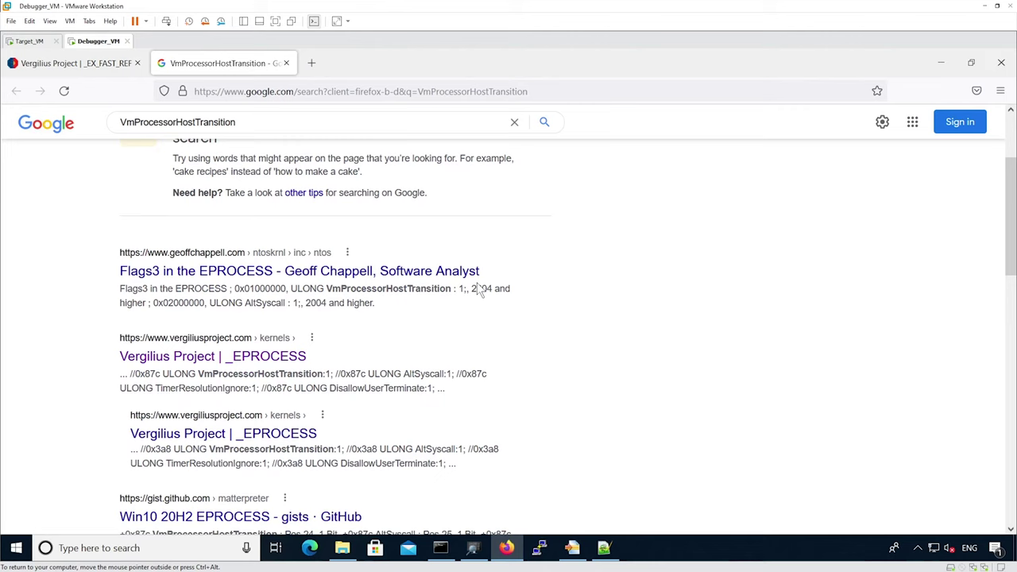
Open the search result "Flags3 in the EPROCESS" and find VmProcessorHostTransition on that page
{"action": "left_click", "coordinate": [266, 274]}
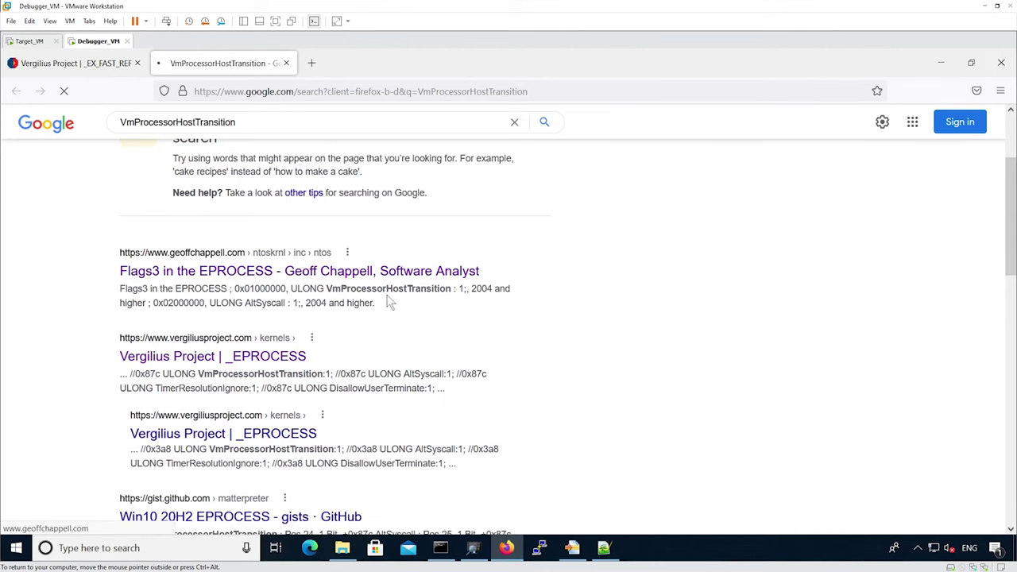
{"action": "key", "text": "ctrl+f"}
{"action": "key", "text": "ctrl+v"}
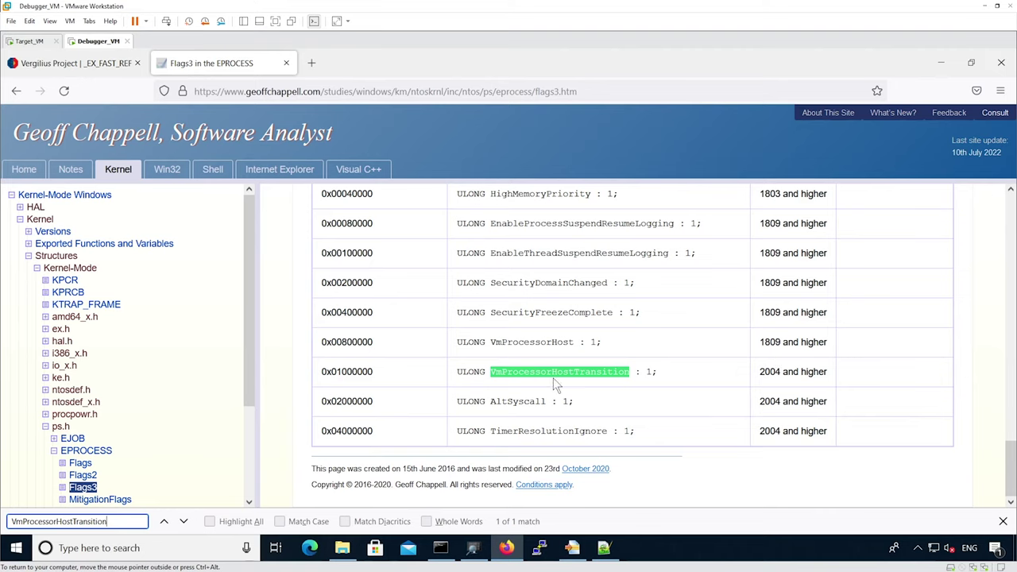
Return to WinMerge, copy the flag name DisallowUserTerminate, and search Google for it in a new Firefox tab
{"action": "left_click", "coordinate": [948, 63]}
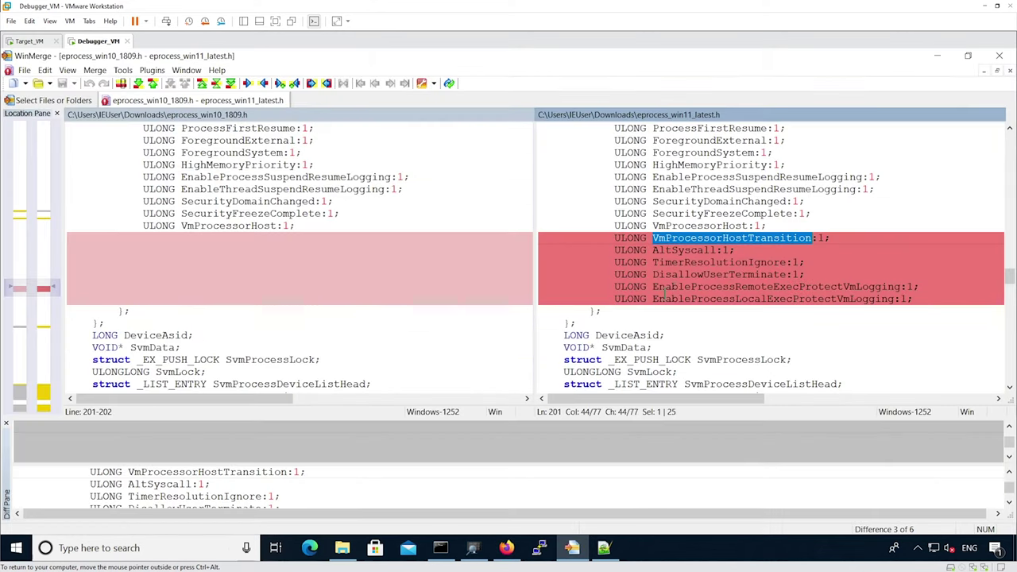
{"action": "double_click", "coordinate": [700, 274]}
{"action": "key", "text": "ctrl+c"}
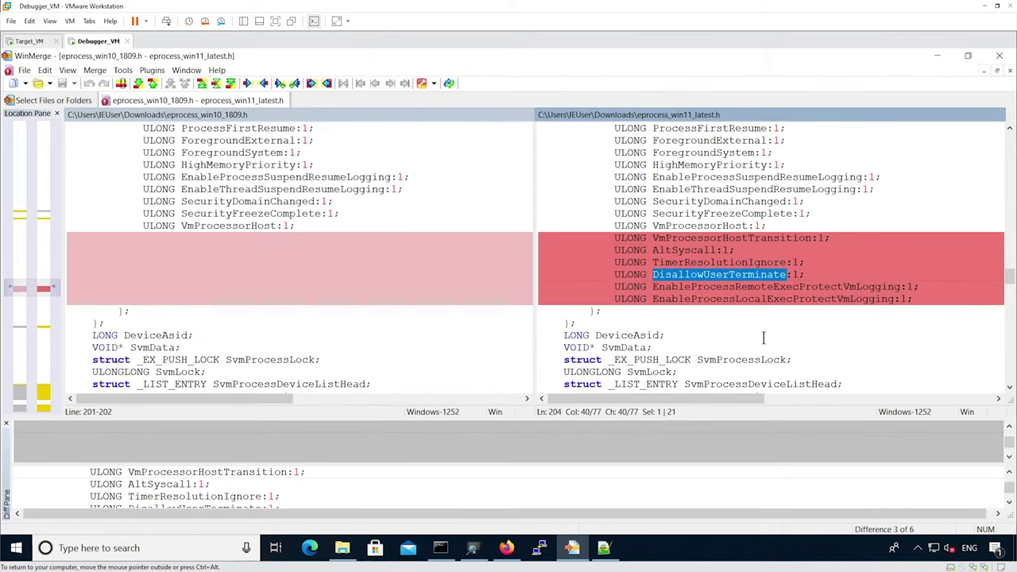
{"action": "left_click", "coordinate": [507, 548]}
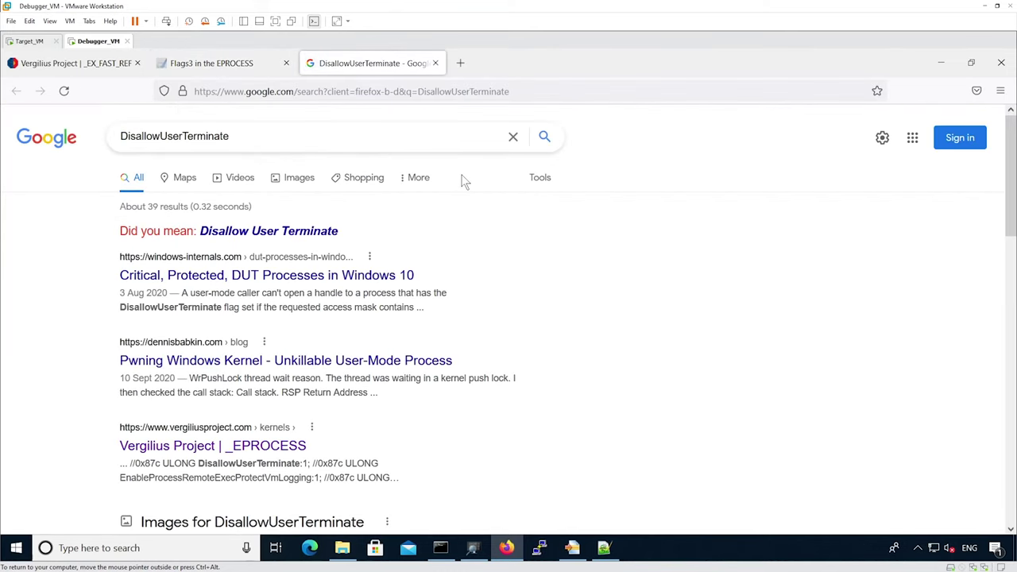
Open the article "Critical, Protected, DUT Processes in Windows 10", find DisallowUserTerminate in it, and read the flag's explanation
{"action": "left_click", "coordinate": [370, 278]}
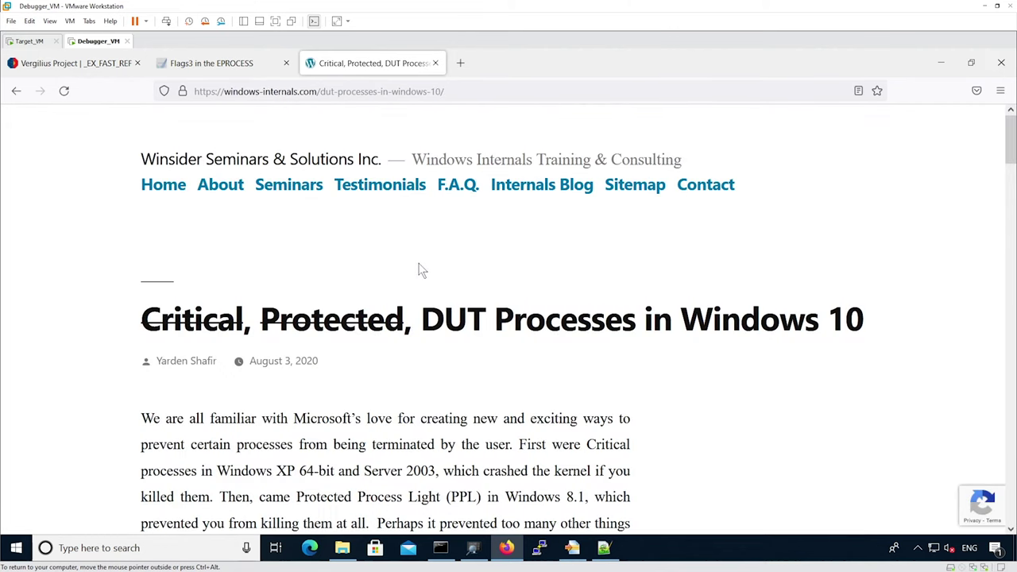
{"action": "key", "text": "ctrl+f"}
{"action": "key", "text": "ctrl+v"}
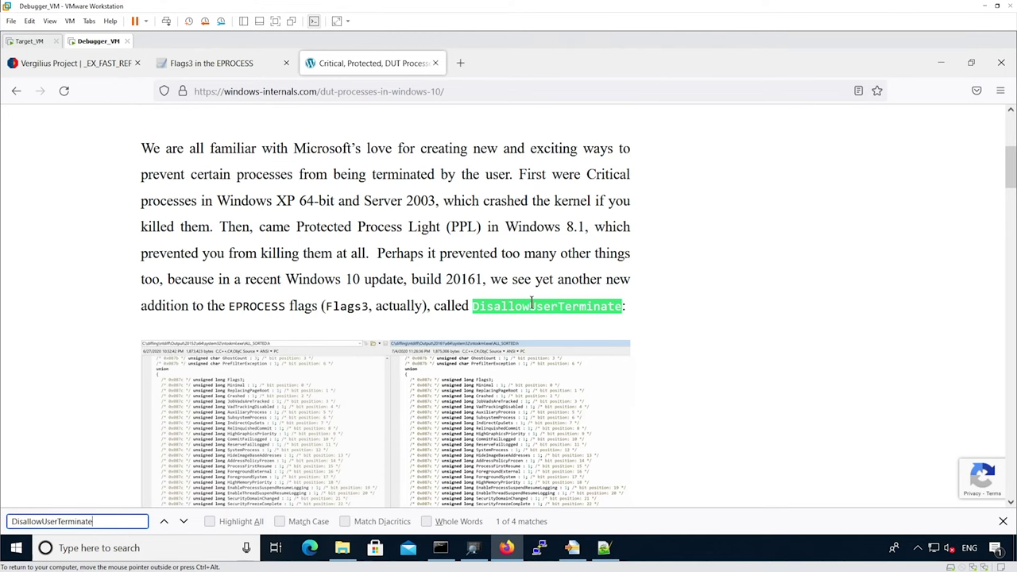
{"action": "scroll", "coordinate": [644, 317], "scroll_direction": "down", "scroll_amount": 3}
{"action": "scroll", "coordinate": [644, 318], "scroll_direction": "down", "scroll_amount": 3}
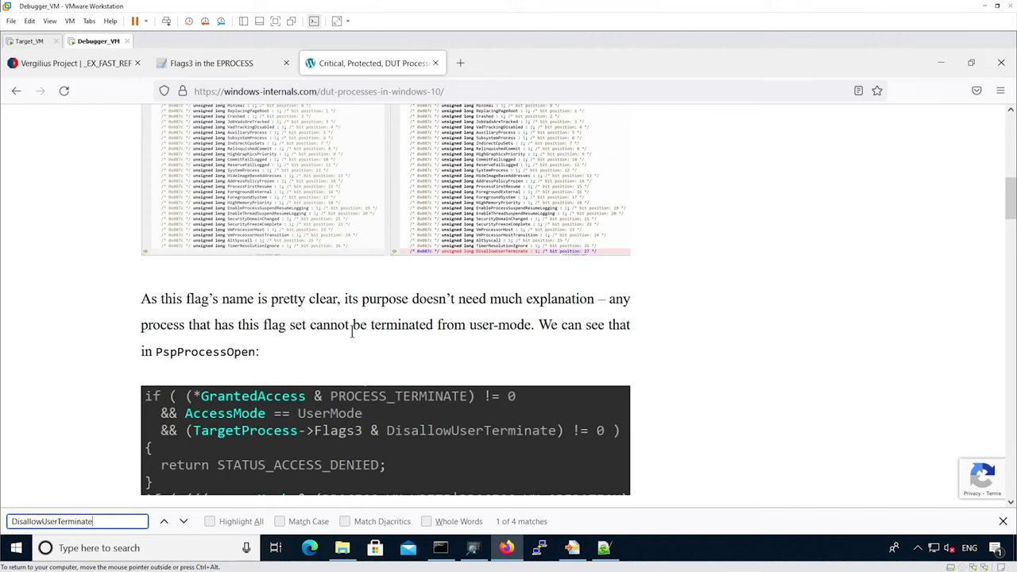
Return to WinMerge and compare the added Machine and Spare0 members with the earlier Spare0 difference near OwnerProcessId
{"action": "left_click", "coordinate": [940, 63]}
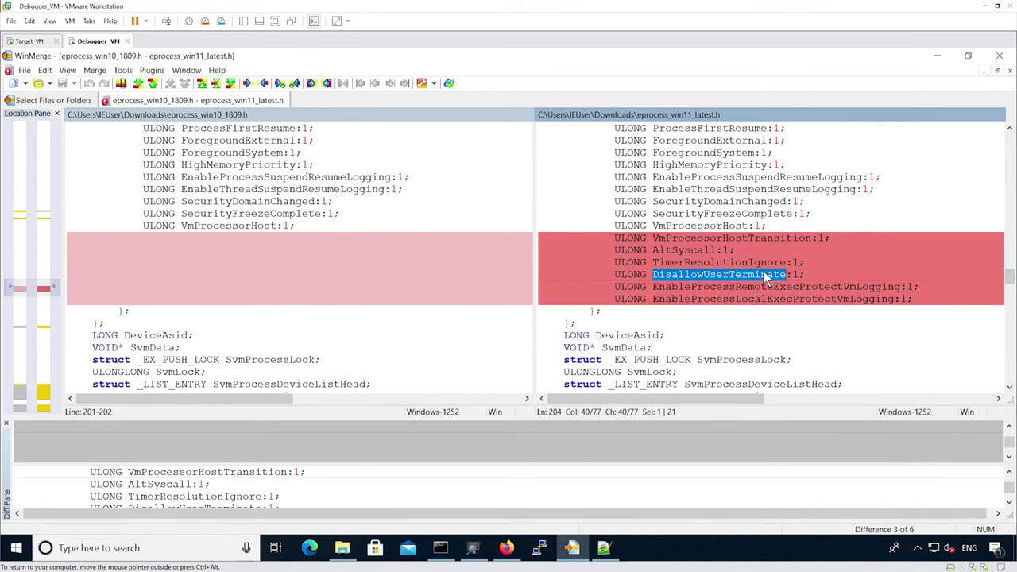
{"action": "left_click", "coordinate": [320, 254]}
{"action": "scroll", "coordinate": [321, 252], "scroll_direction": "down", "scroll_amount": 5}
{"action": "scroll", "coordinate": [322, 251], "scroll_direction": "down", "scroll_amount": 10}
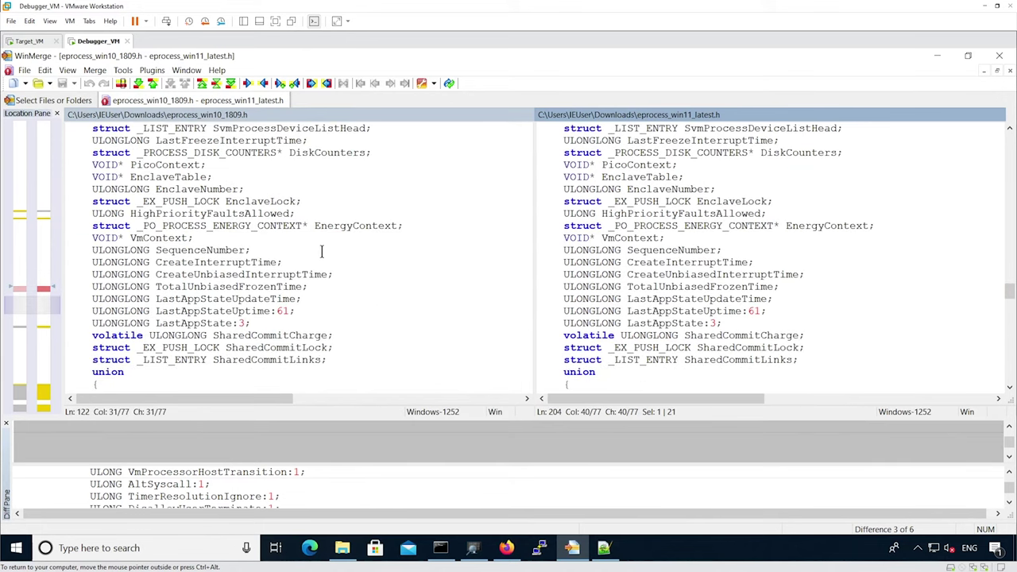
{"action": "scroll", "coordinate": [322, 252], "scroll_direction": "down", "scroll_amount": 1}
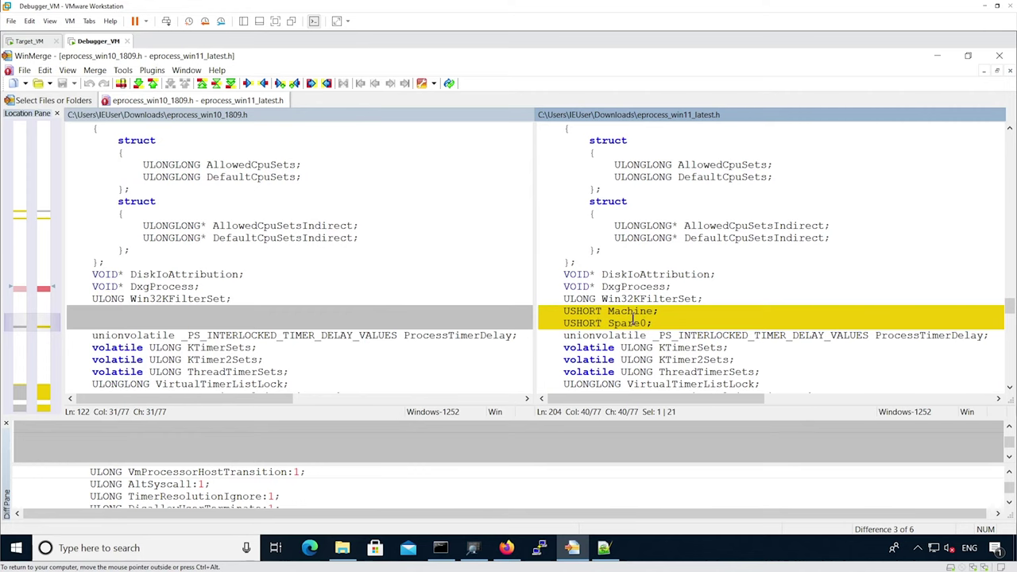
{"action": "left_click_drag", "start_coordinate": [43, 332], "coordinate": [50, 215]}
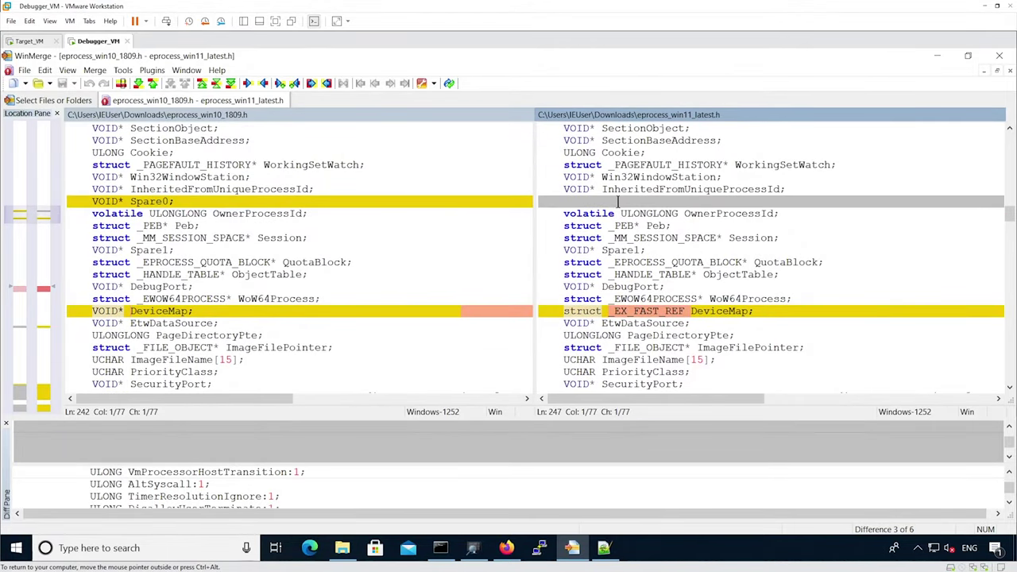
{"action": "left_click_drag", "start_coordinate": [44, 305], "coordinate": [45, 332]}
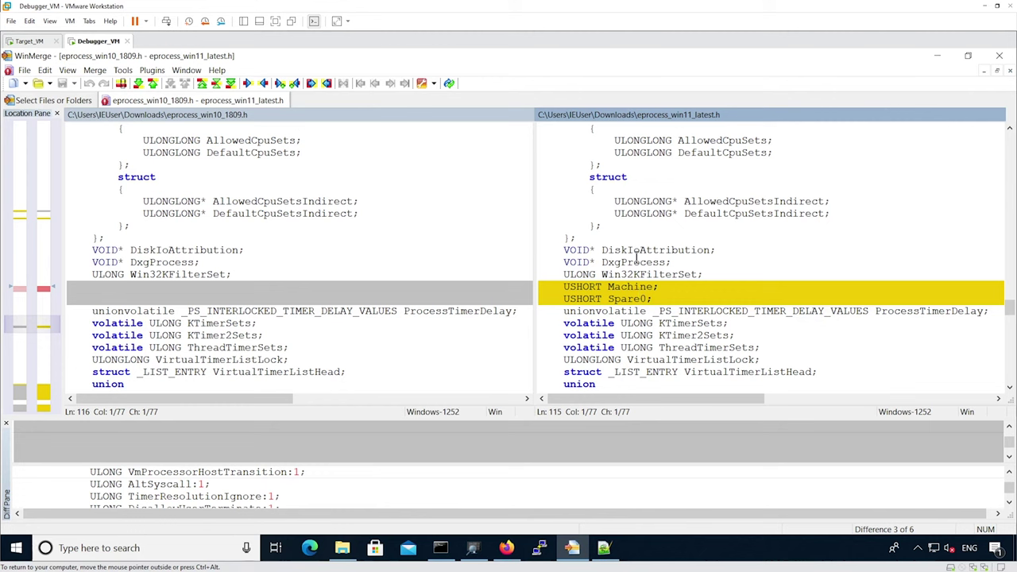
Examine the MitigationFlags2 union differences, from CetShadowStacks versus CetUserShadowStacks down to UserCetSetContextIpValidationRelaxedMode
{"action": "scroll", "coordinate": [211, 293], "scroll_direction": "down", "scroll_amount": 20}
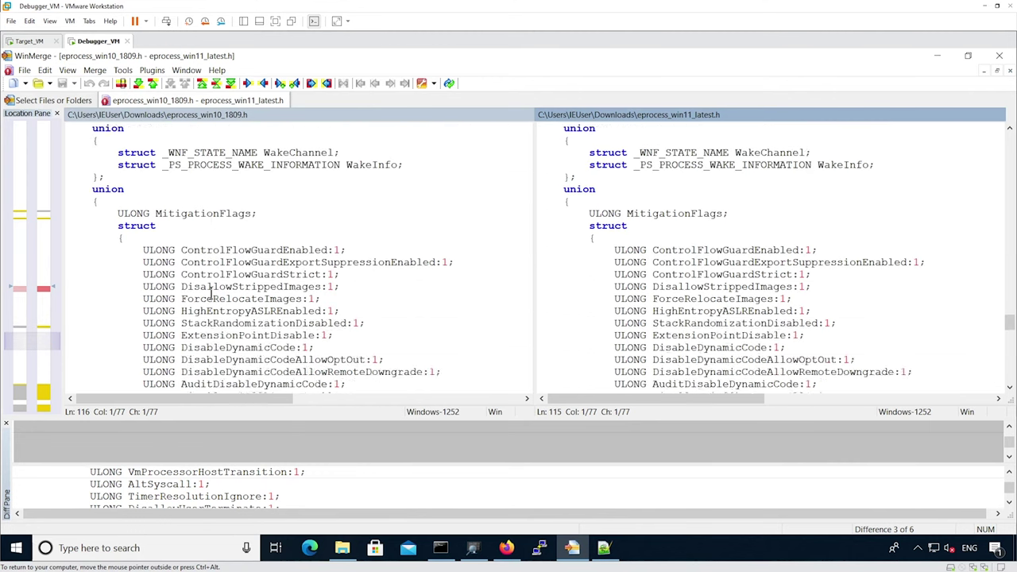
{"action": "scroll", "coordinate": [211, 293], "scroll_direction": "down", "scroll_amount": 6}
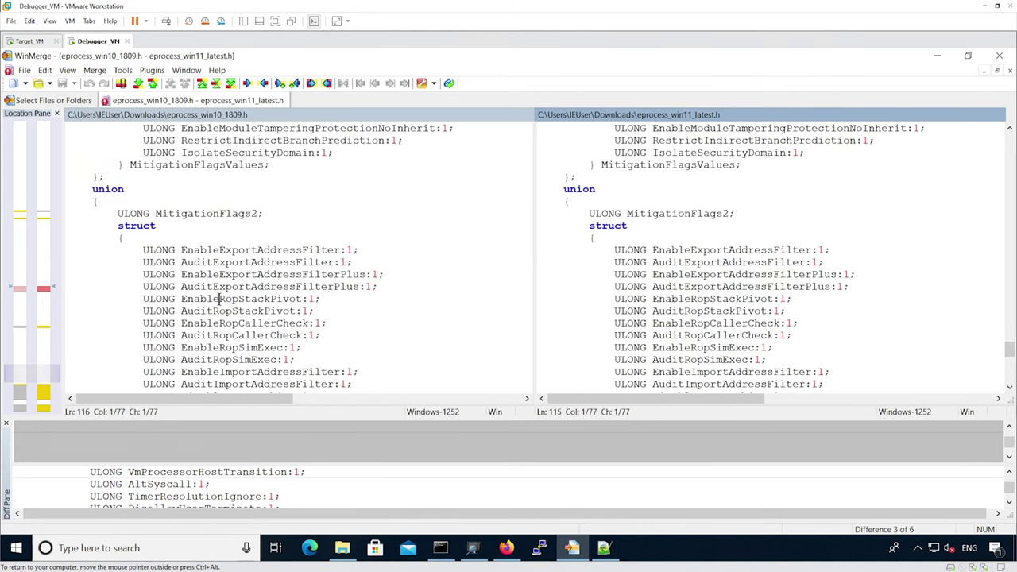
{"action": "scroll", "coordinate": [227, 294], "scroll_direction": "down", "scroll_amount": 1}
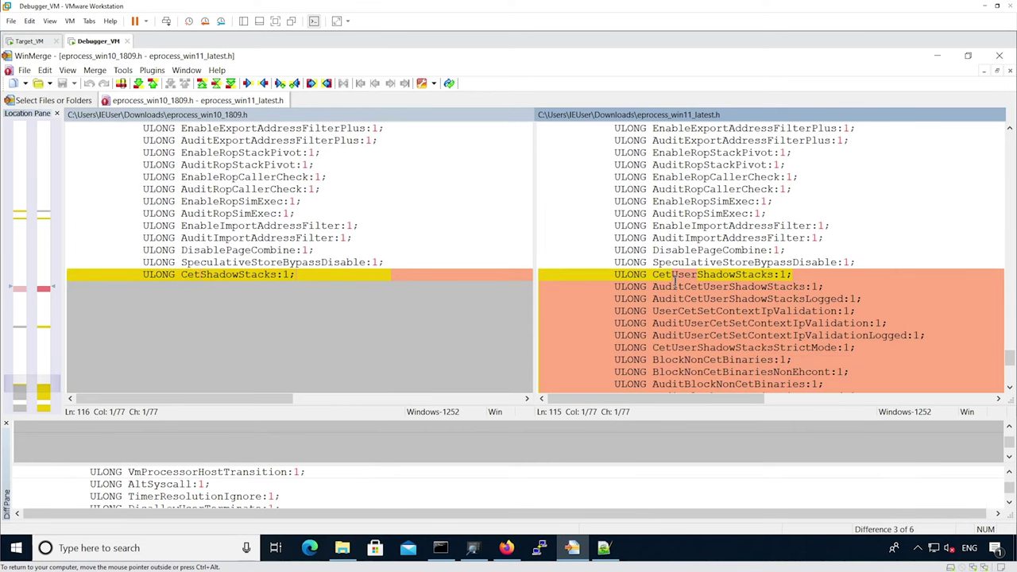
{"action": "scroll", "coordinate": [718, 291], "scroll_direction": "down", "scroll_amount": 2}
{"action": "scroll", "coordinate": [708, 313], "scroll_direction": "up", "scroll_amount": 7}
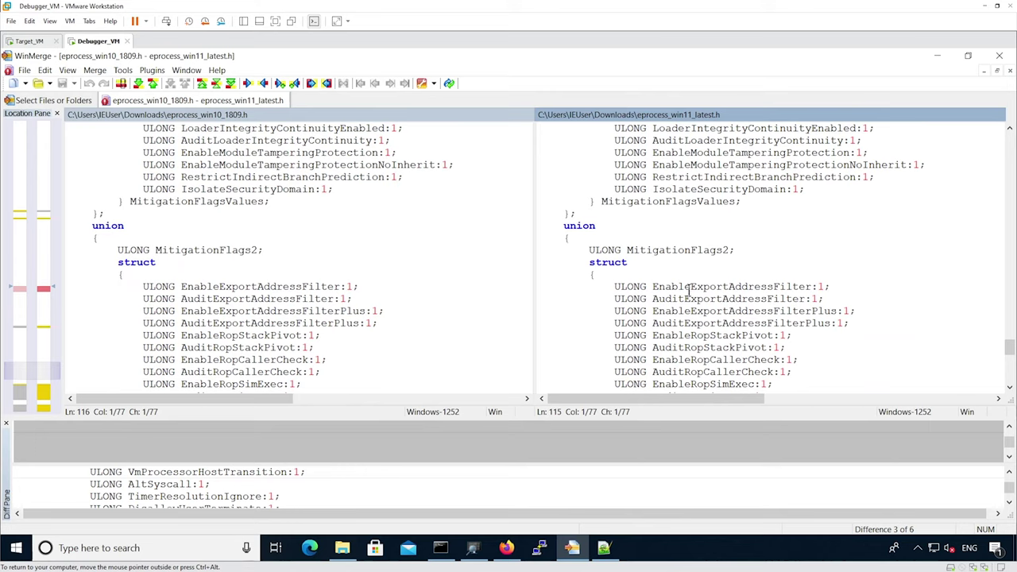
{"action": "scroll", "coordinate": [719, 266], "scroll_direction": "down", "scroll_amount": 4}
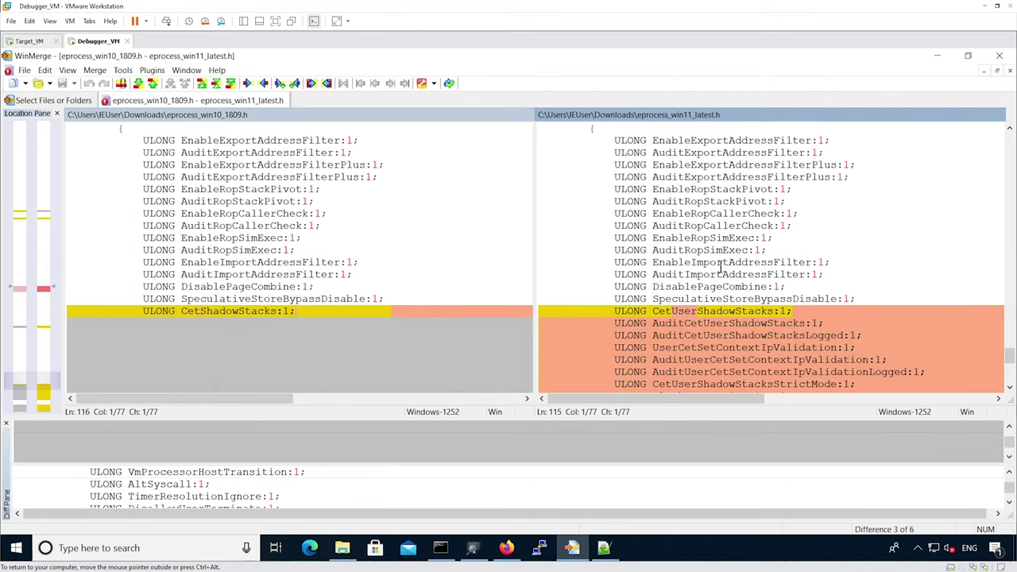
{"action": "scroll", "coordinate": [721, 266], "scroll_direction": "down", "scroll_amount": 2}
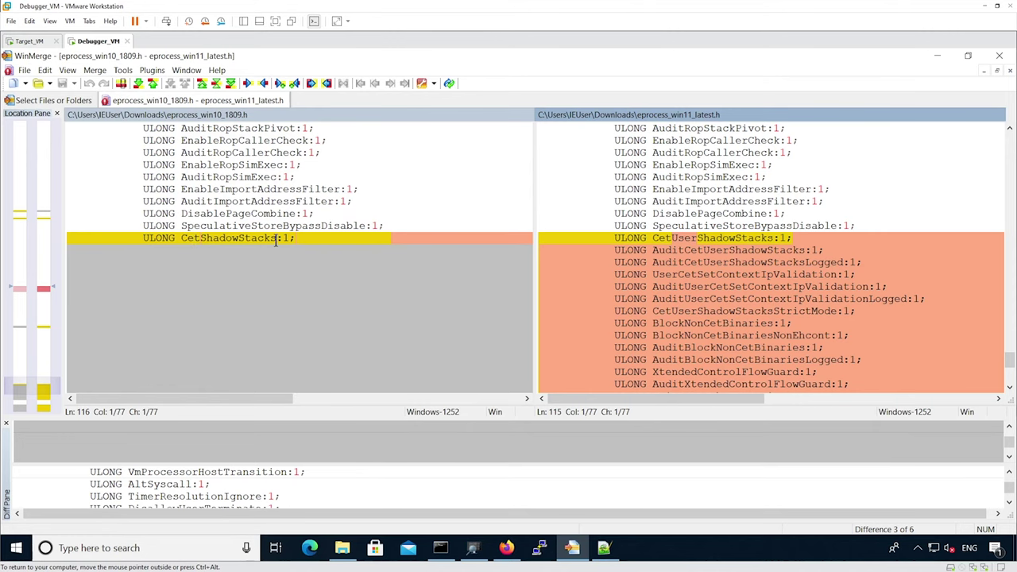
{"action": "scroll", "coordinate": [649, 250], "scroll_direction": "down", "scroll_amount": 1}
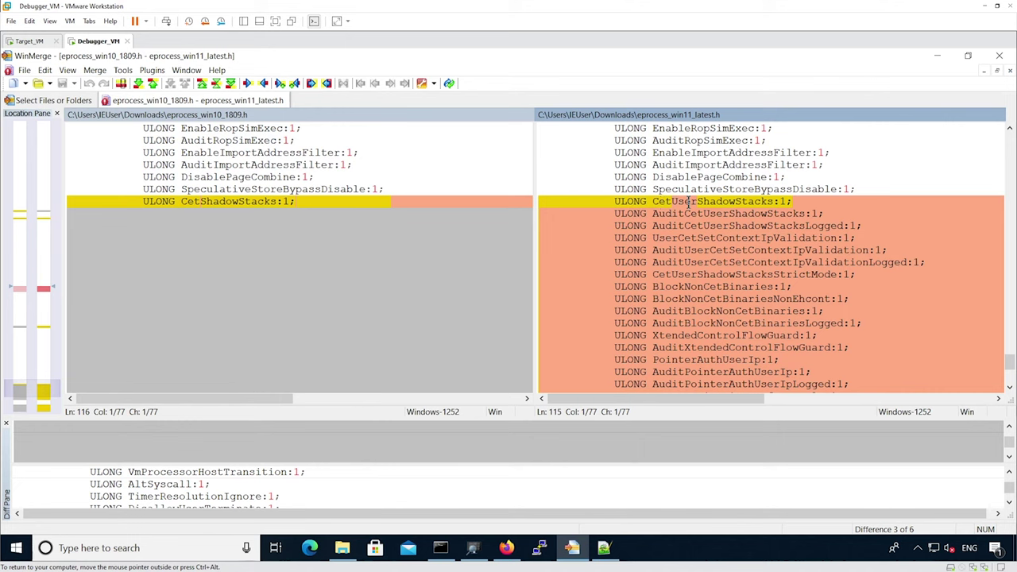
{"action": "scroll", "coordinate": [768, 294], "scroll_direction": "down", "scroll_amount": 1}
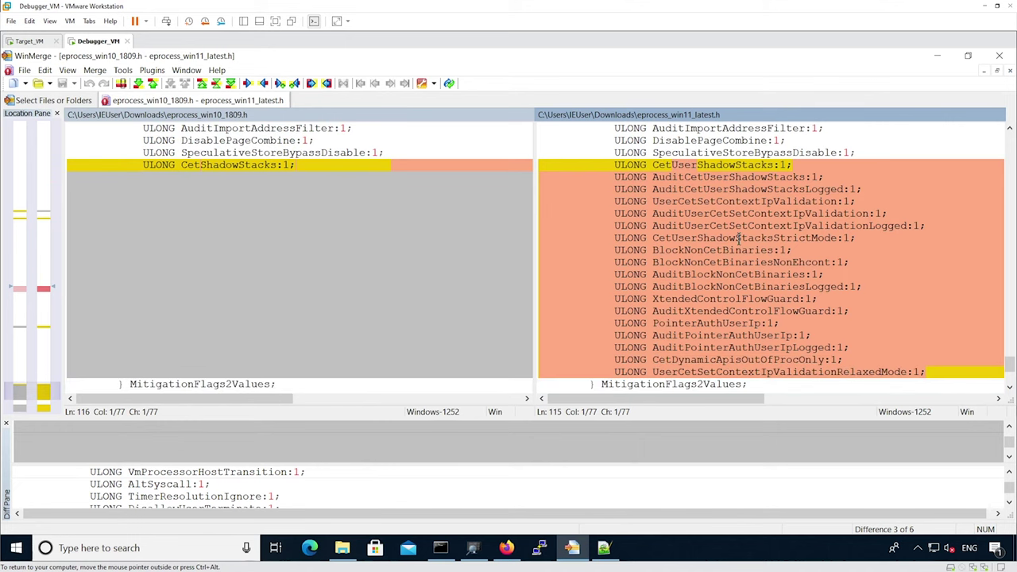
Copy the flag name XtendedControlFlowGuard from the Windows 11 header and search Google for it in a new Firefox tab
{"action": "double_click", "coordinate": [699, 299]}
{"action": "key", "text": "ctrl+c"}
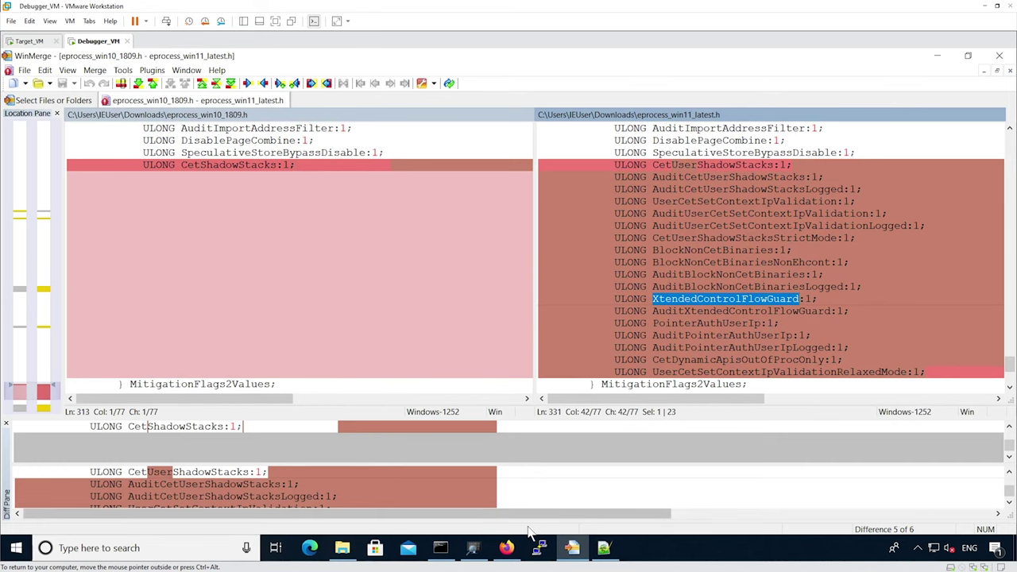
{"action": "left_click", "coordinate": [506, 547]}
{"action": "left_click", "coordinate": [463, 68]}
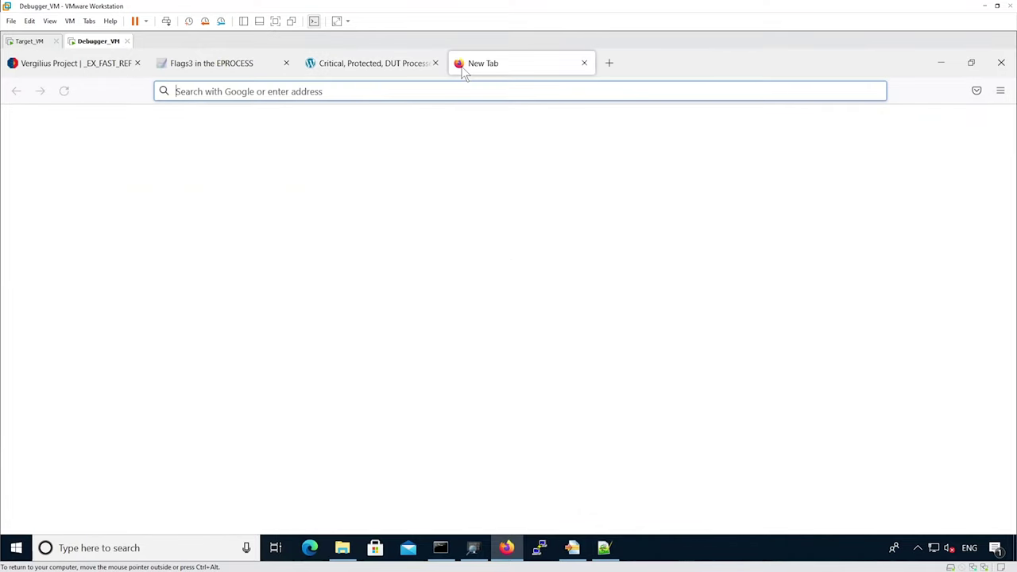
{"action": "key", "text": "ctrl+v"}
{"action": "key", "text": "Return"}
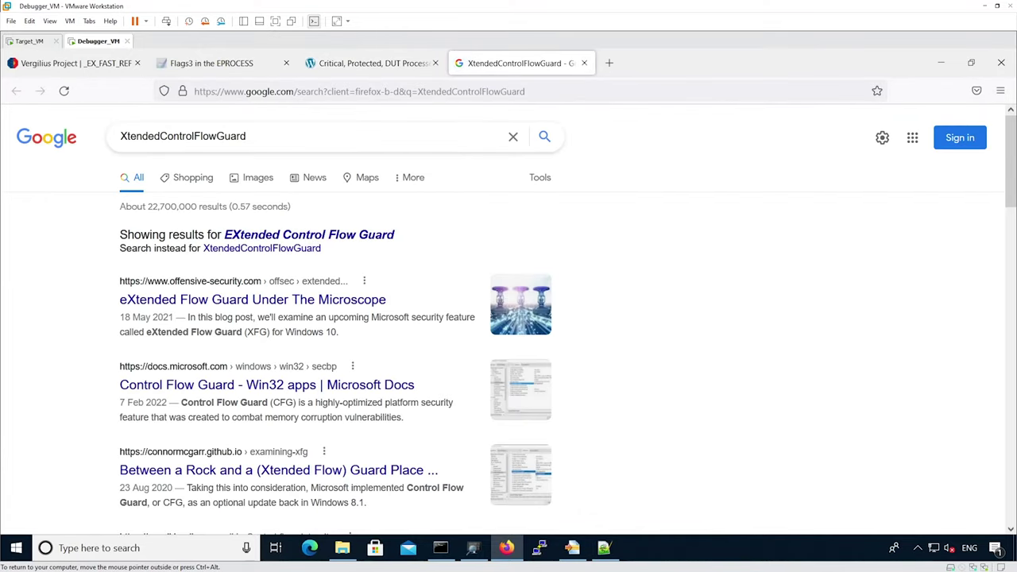
Open the article "eXtended Flow Guard Under The Microscope", accept only necessary cookies, and read its introduction
{"action": "left_click", "coordinate": [340, 306]}
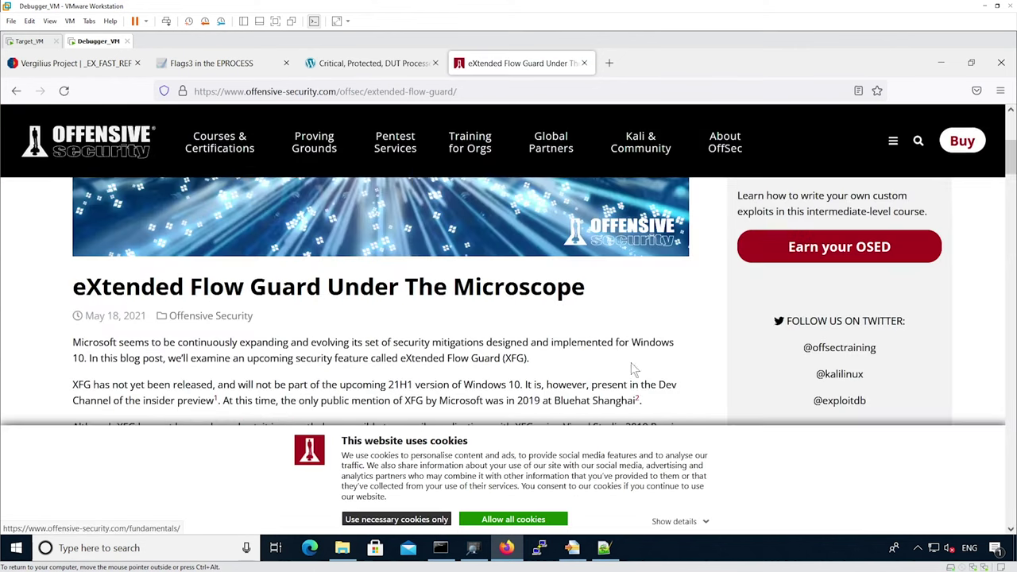
{"action": "left_click", "coordinate": [416, 521]}
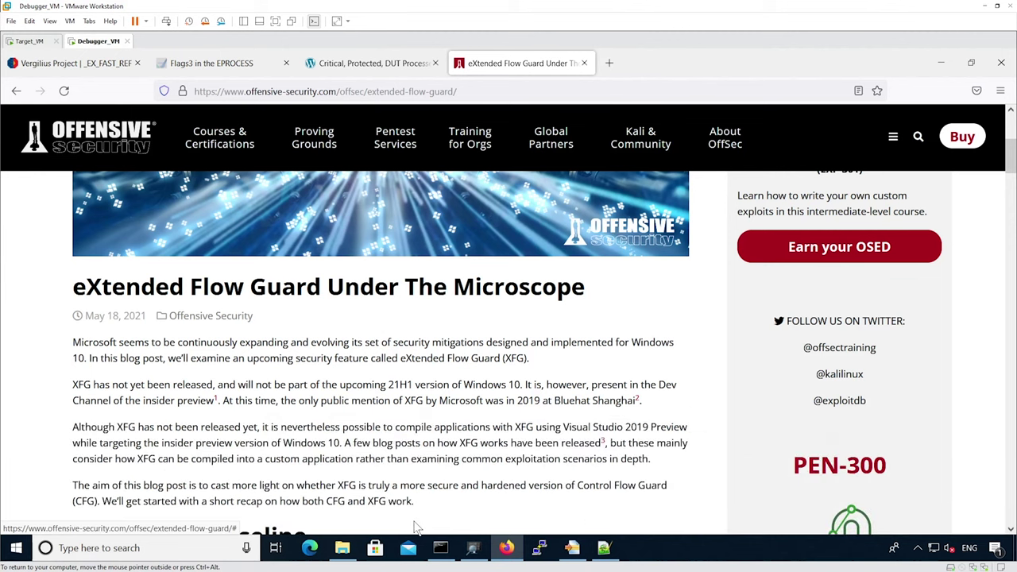
{"action": "scroll", "coordinate": [401, 346], "scroll_direction": "down", "scroll_amount": 2}
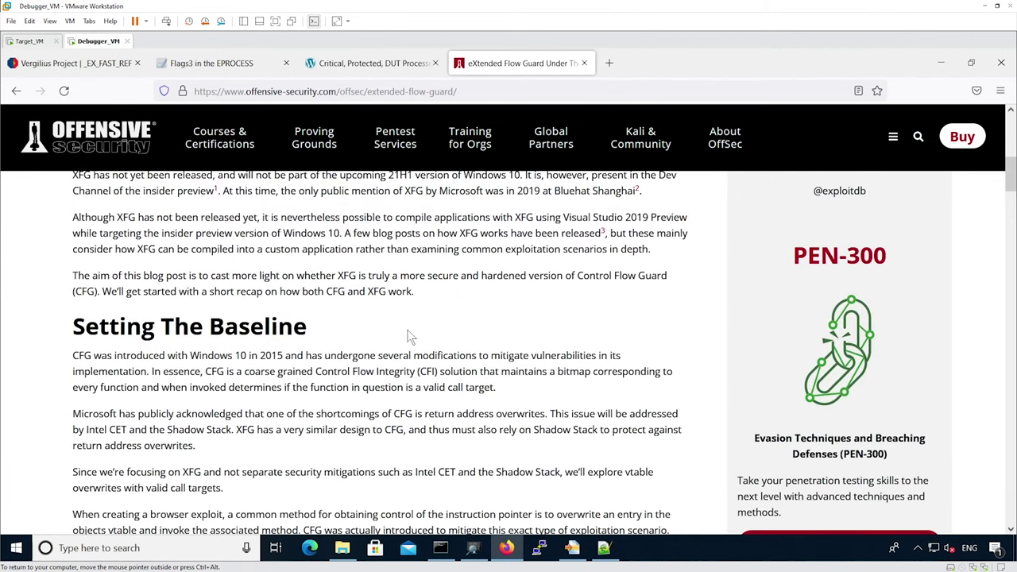
Read the release notes on XFG, the "Setting The Baseline" section and the CFG bitmap listing in the article
{"action": "scroll", "coordinate": [409, 337], "scroll_direction": "up", "scroll_amount": 1}
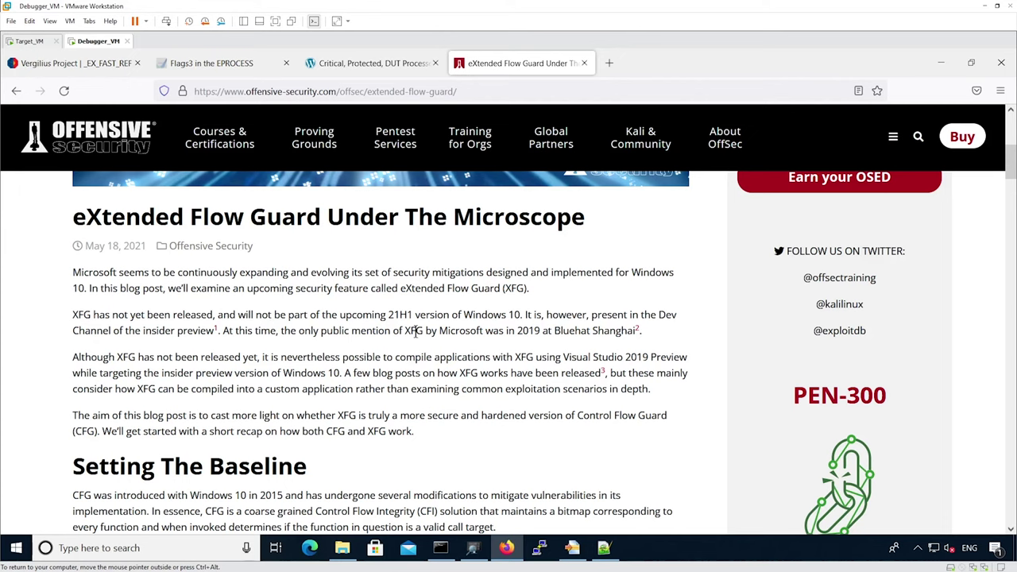
{"action": "scroll", "coordinate": [445, 408], "scroll_direction": "down", "scroll_amount": 4}
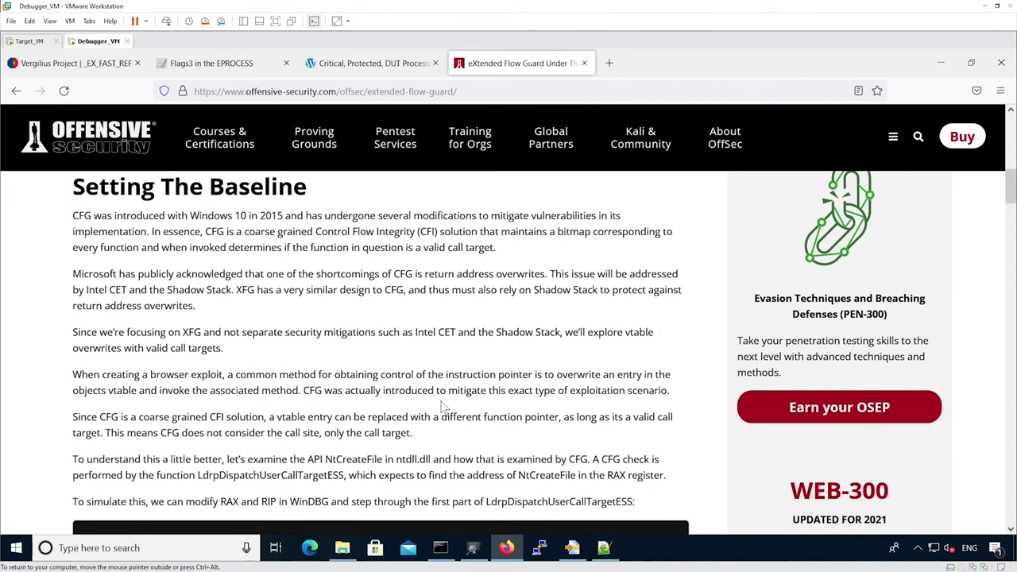
{"action": "scroll", "coordinate": [445, 408], "scroll_direction": "down", "scroll_amount": 3}
{"action": "scroll", "coordinate": [454, 374], "scroll_direction": "down", "scroll_amount": 3}
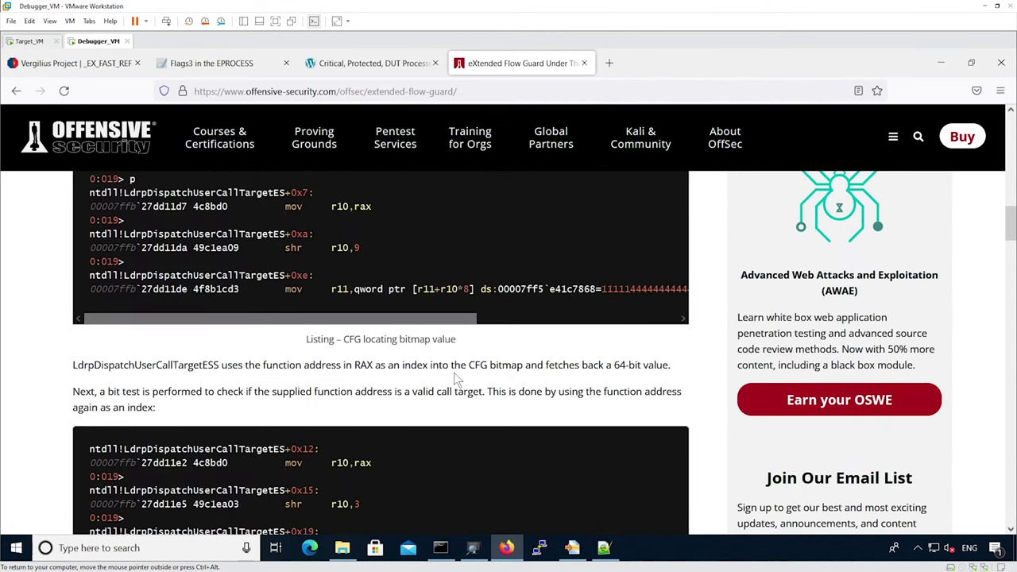
Switch back to WinMerge and examine the Windows 11 members after MmHotPatchContext, from IdealProcessorAssignmentBlock to EnableOptionalXStateFeaturesLock
{"action": "left_click", "coordinate": [942, 61]}
{"action": "left_click", "coordinate": [801, 335]}
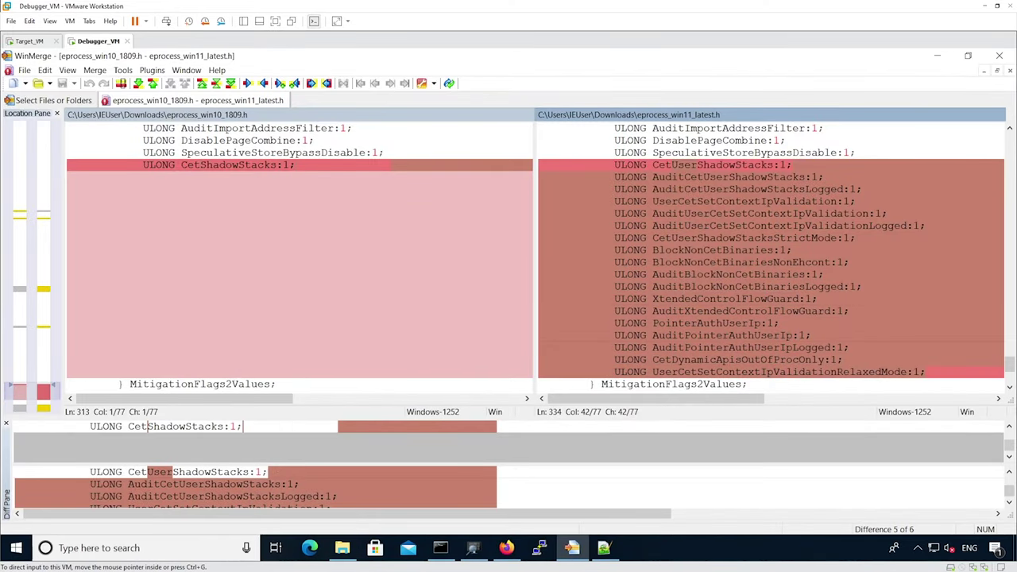
{"action": "left_click", "coordinate": [748, 371]}
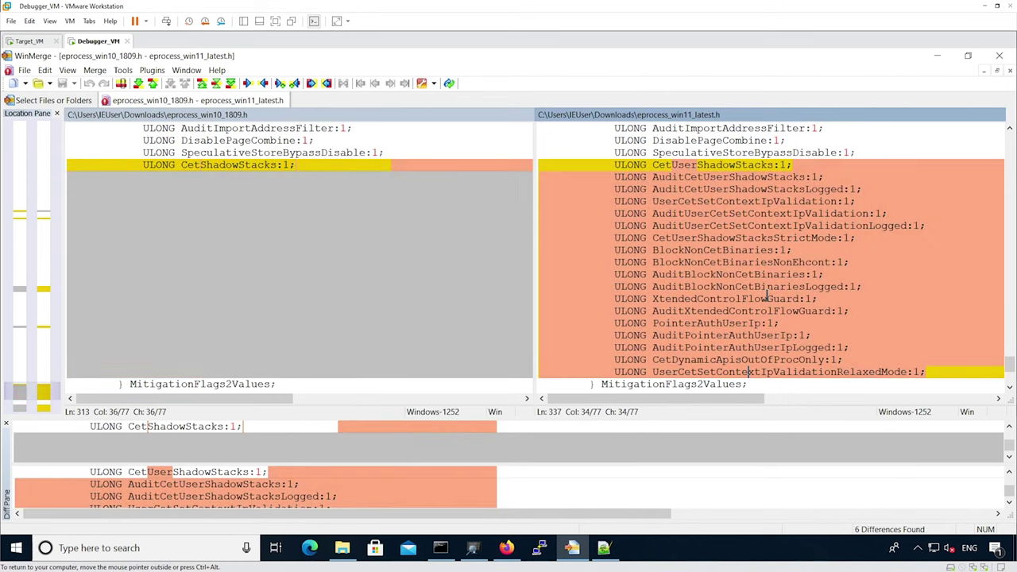
{"action": "scroll", "coordinate": [767, 295], "scroll_direction": "down", "scroll_amount": 5}
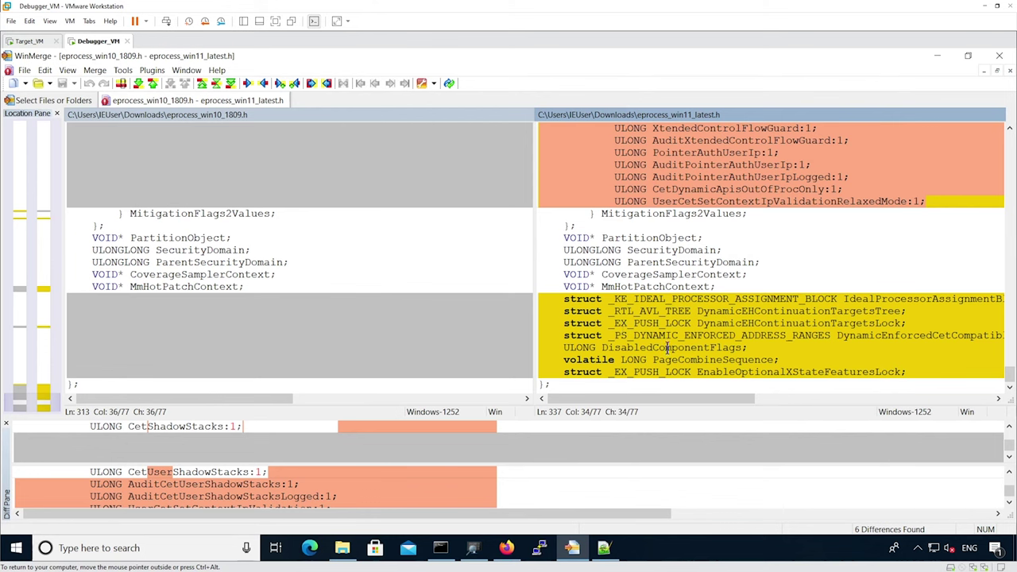
{"action": "mouse_move", "coordinate": [674, 398]}
{"action": "left_mouse_down"}
{"action": "mouse_move", "coordinate": [785, 402]}
{"action": "mouse_move", "coordinate": [670, 405]}
{"action": "left_mouse_up"}
Return to the start of the _EPROCESS definitions and highlight the _KPROCESS type of the Pcb member in both headers
{"action": "left_click_drag", "start_coordinate": [1005, 373], "coordinate": [1005, 135]}
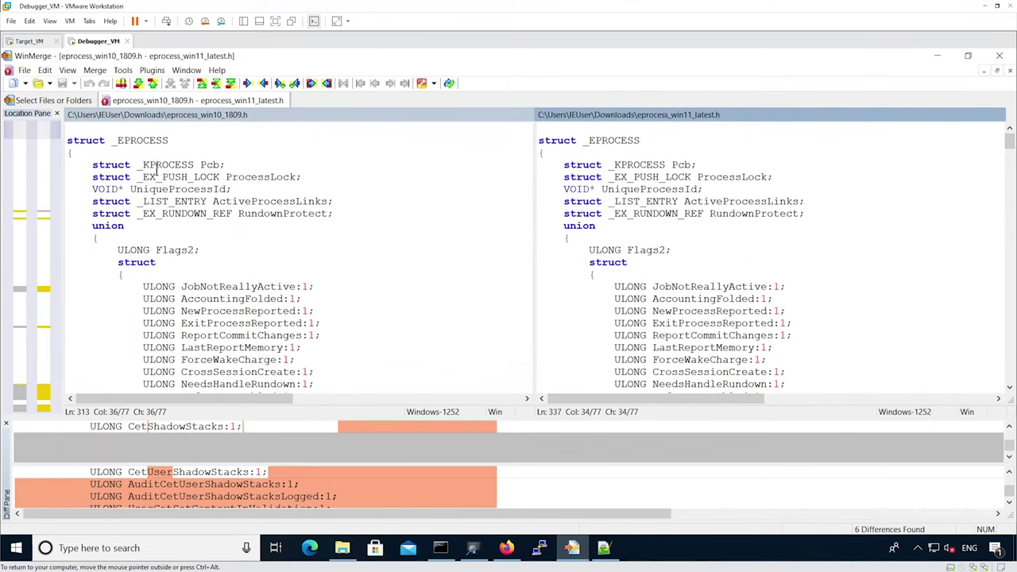
{"action": "double_click", "coordinate": [154, 164]}
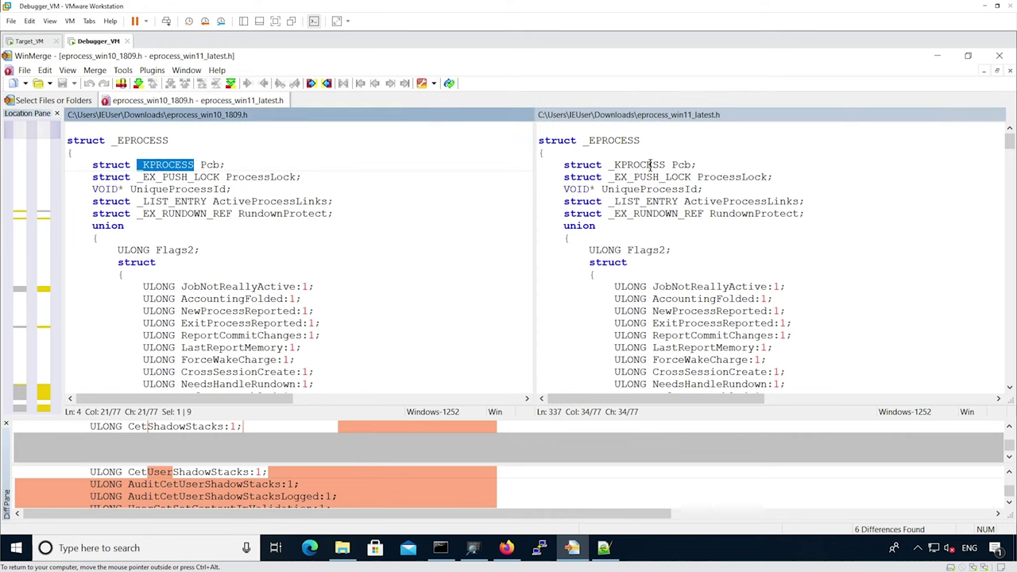
{"action": "double_click", "coordinate": [624, 165]}
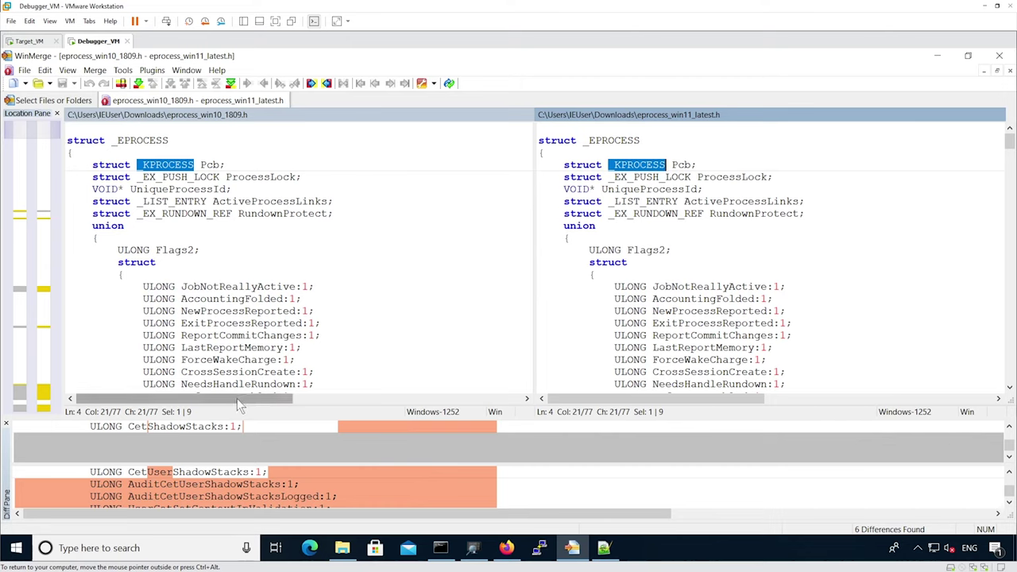
{"action": "scroll", "coordinate": [240, 405], "scroll_direction": "right", "scroll_amount": 5}
{"action": "scroll", "coordinate": [239, 406], "scroll_direction": "left", "scroll_amount": 4}
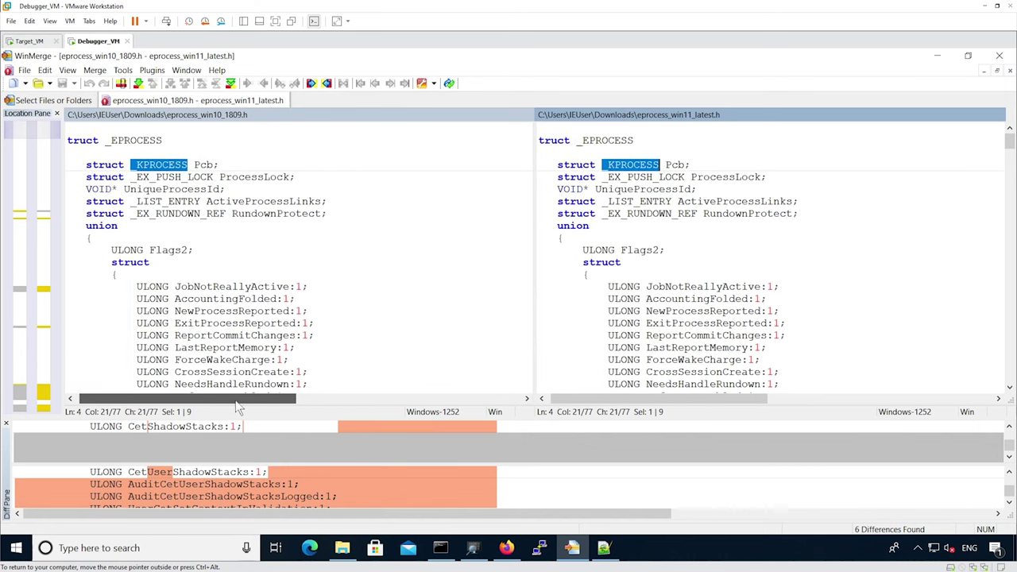
{"action": "left_click_drag", "start_coordinate": [309, 176], "coordinate": [131, 181]}
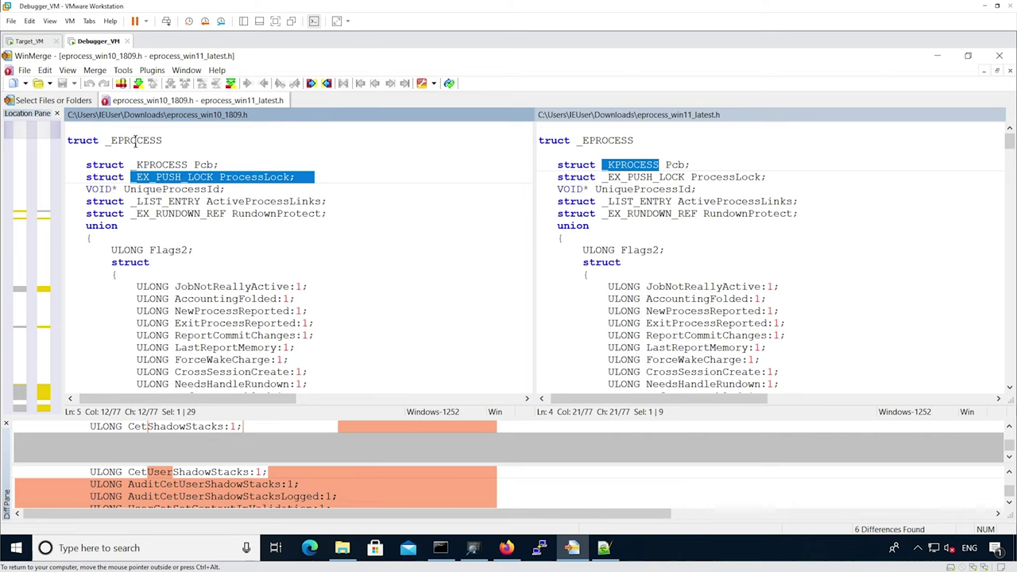
{"action": "double_click", "coordinate": [154, 165]}
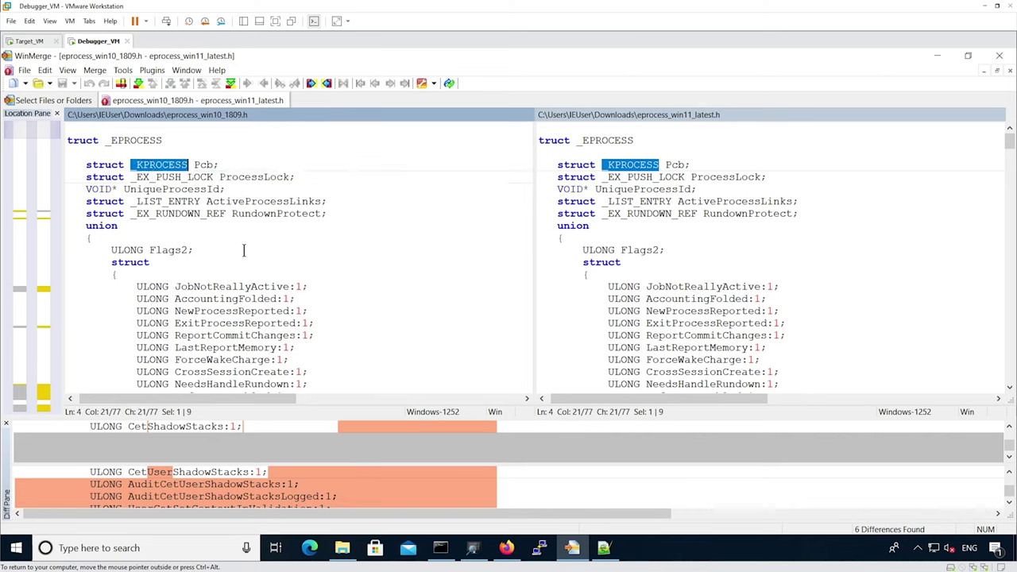